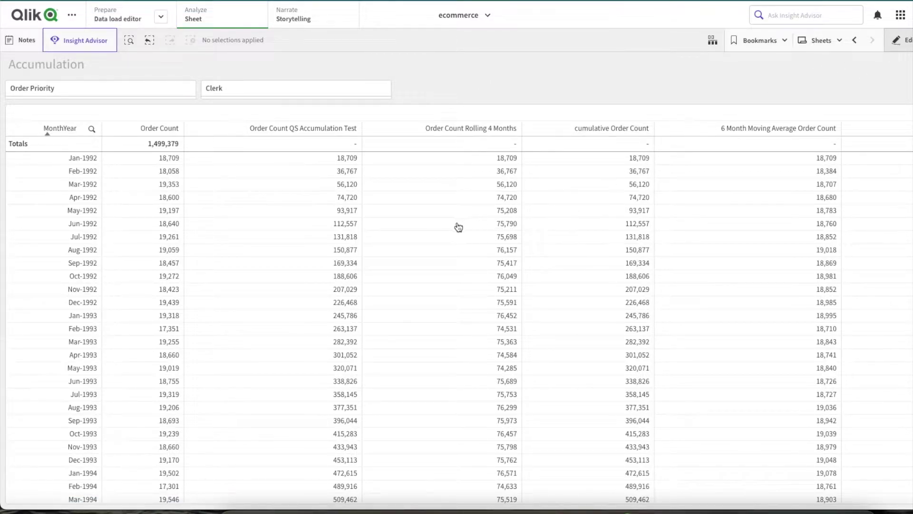
Start editing the order-count table on the Accumulation sheet to show its properties.
{"action": "double_click", "coordinate": [405, 231]}
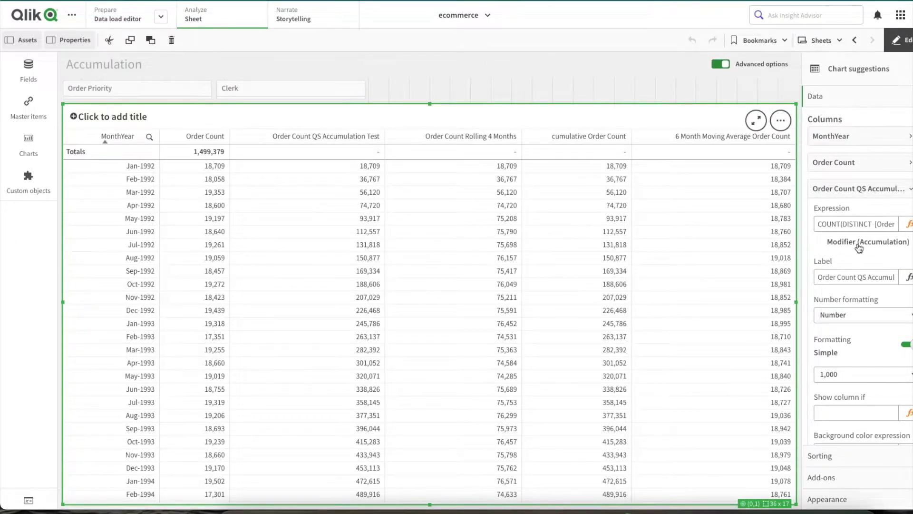
Check the Order Count expression COUNT(DISTINCT [Order Key]) in the expression editor without changing it.
{"action": "left_click", "coordinate": [861, 190]}
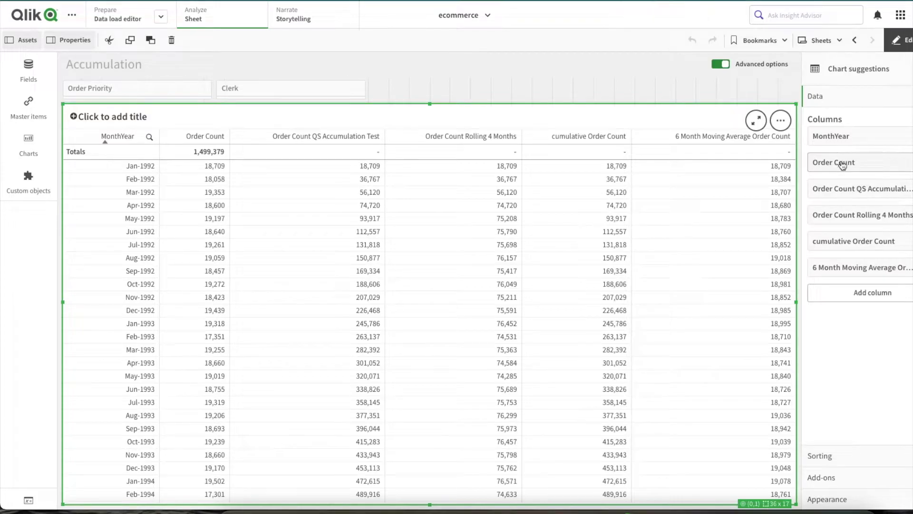
{"action": "left_click", "coordinate": [843, 164]}
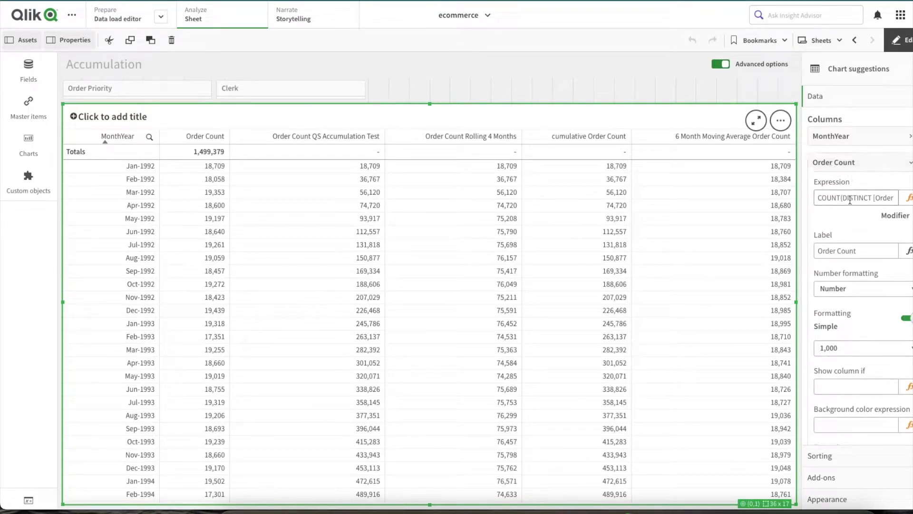
{"action": "left_click", "coordinate": [906, 197]}
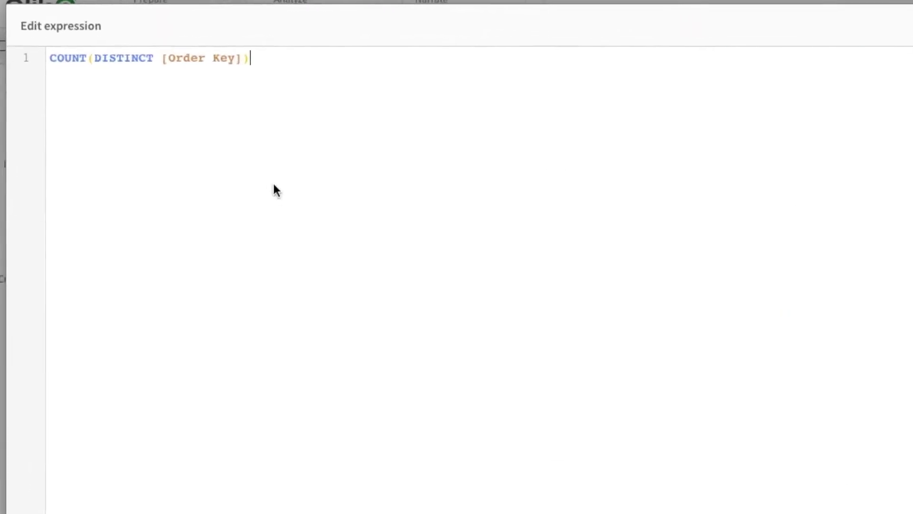
{"action": "left_click", "coordinate": [272, 64]}
{"action": "left_click_drag", "start_coordinate": [348, 70], "coordinate": [64, 61]}
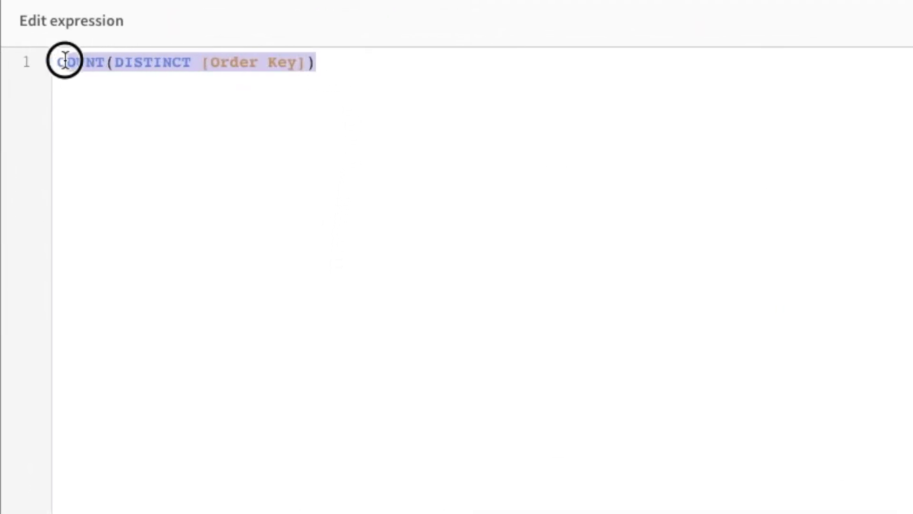
{"action": "key", "text": "Escape"}
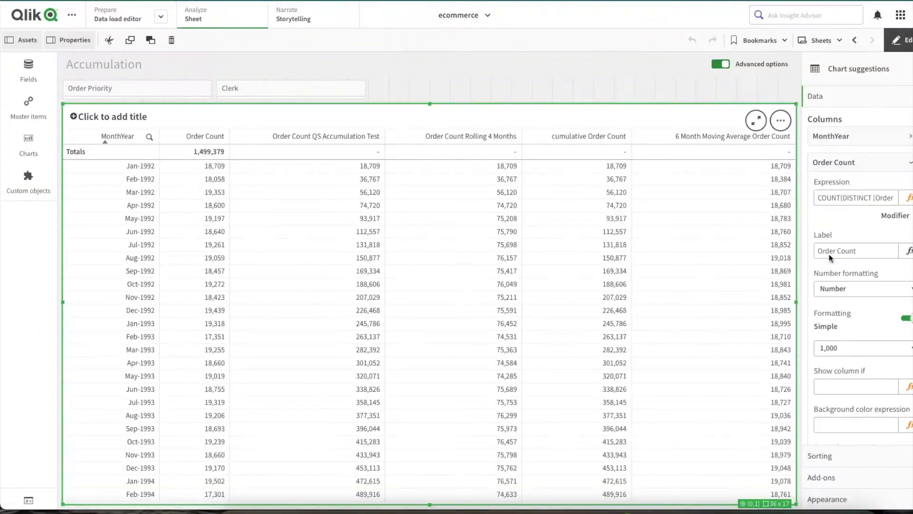
Set the QS Accumulation Test column's modifier to None, removing the running totals.
{"action": "left_click", "coordinate": [831, 162]}
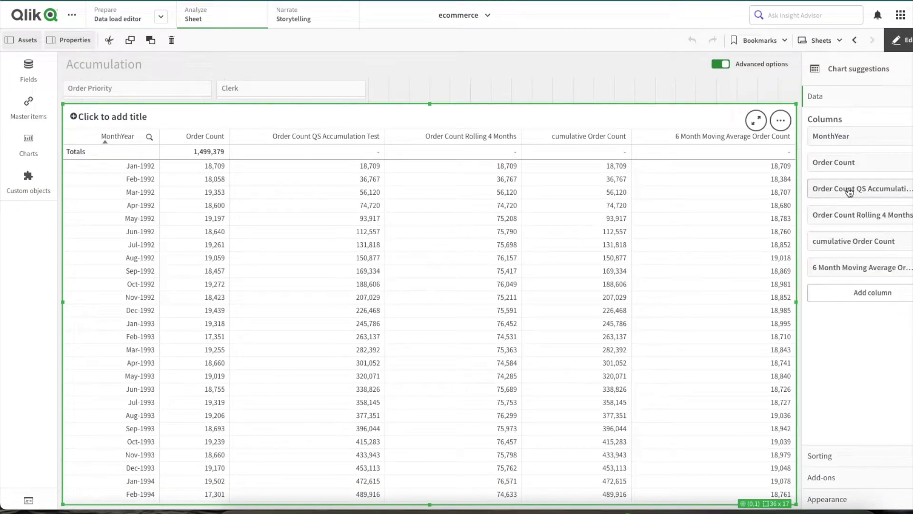
{"action": "left_click", "coordinate": [849, 192]}
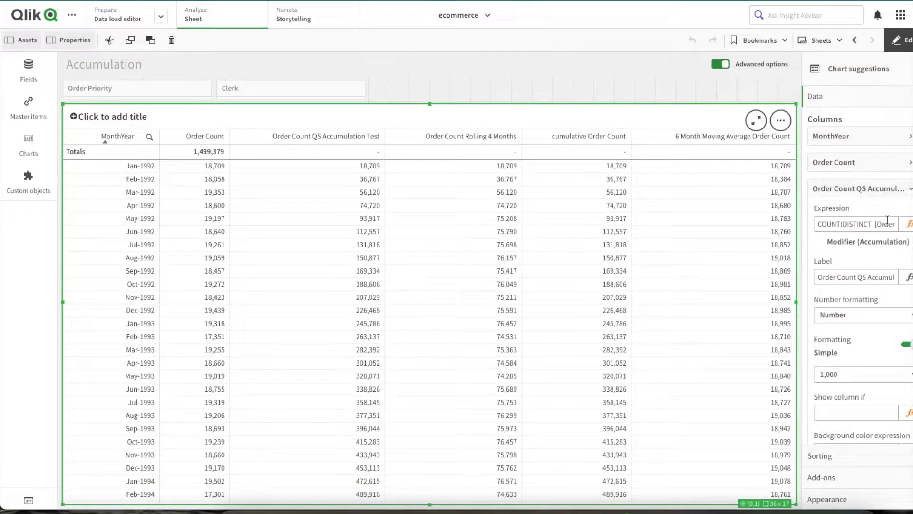
{"action": "left_click", "coordinate": [875, 247]}
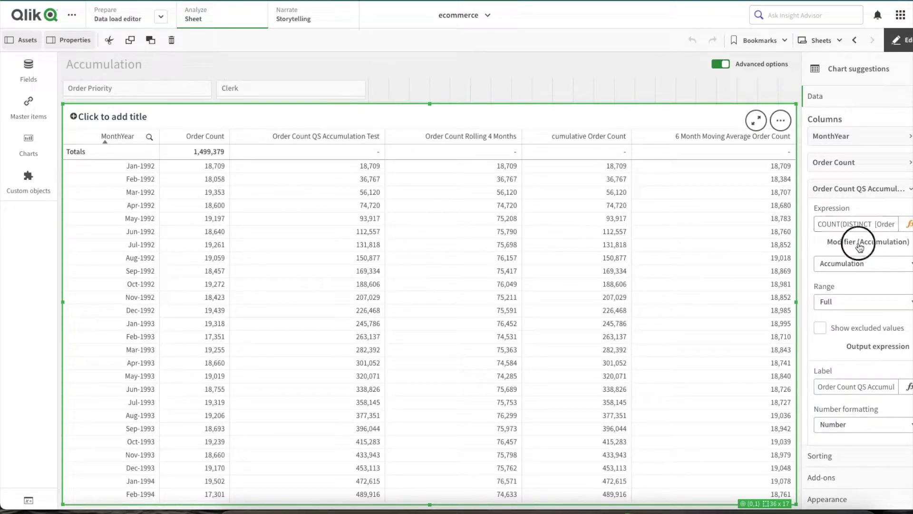
{"action": "left_click", "coordinate": [855, 243]}
{"action": "left_click", "coordinate": [856, 244]}
{"action": "left_click", "coordinate": [856, 263]}
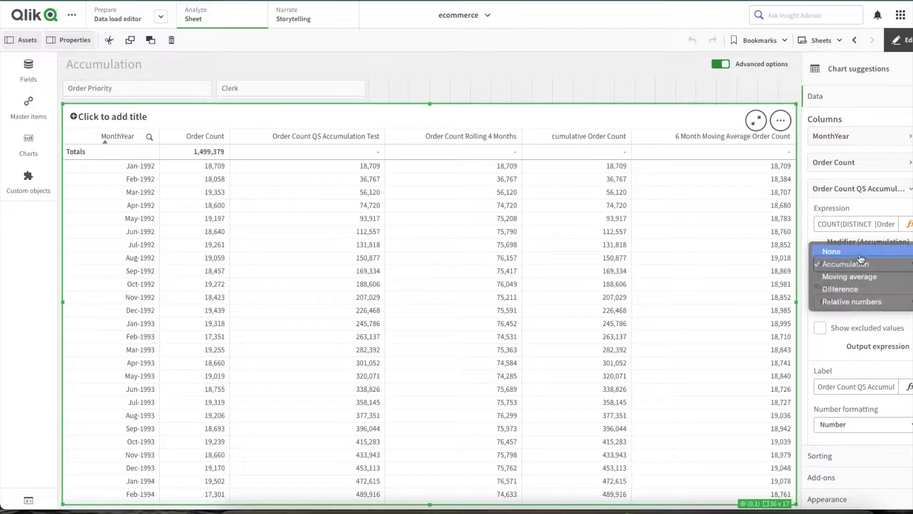
{"action": "left_click", "coordinate": [844, 252]}
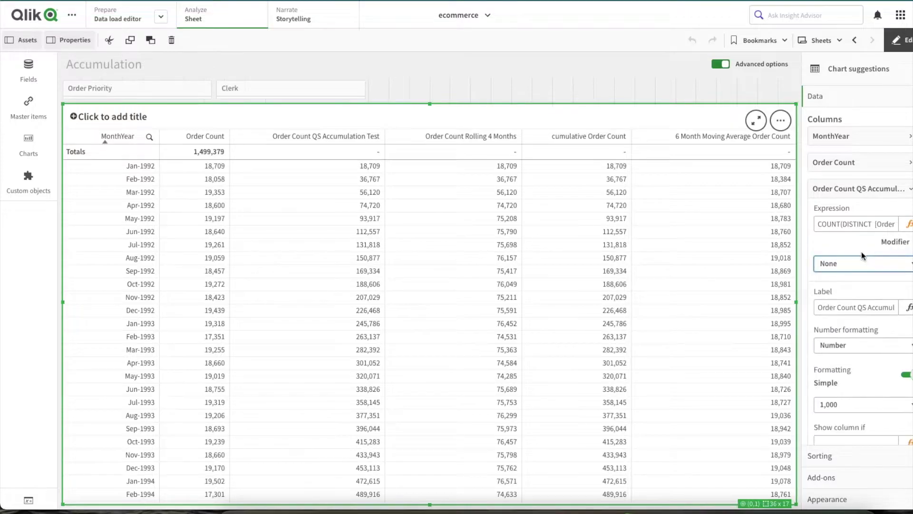
Restore the Accumulation modifier on the QS Accumulation Test column.
{"action": "left_click", "coordinate": [901, 245]}
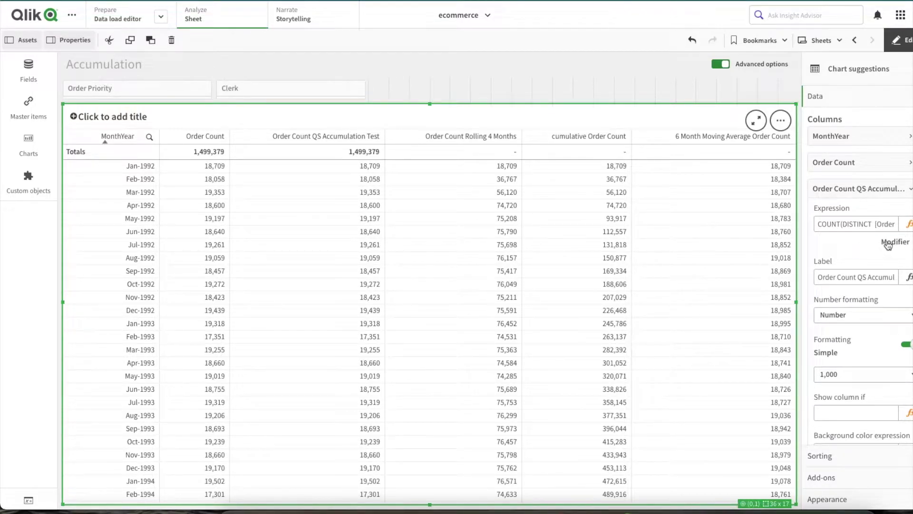
{"action": "left_click", "coordinate": [891, 243]}
{"action": "left_click", "coordinate": [883, 264]}
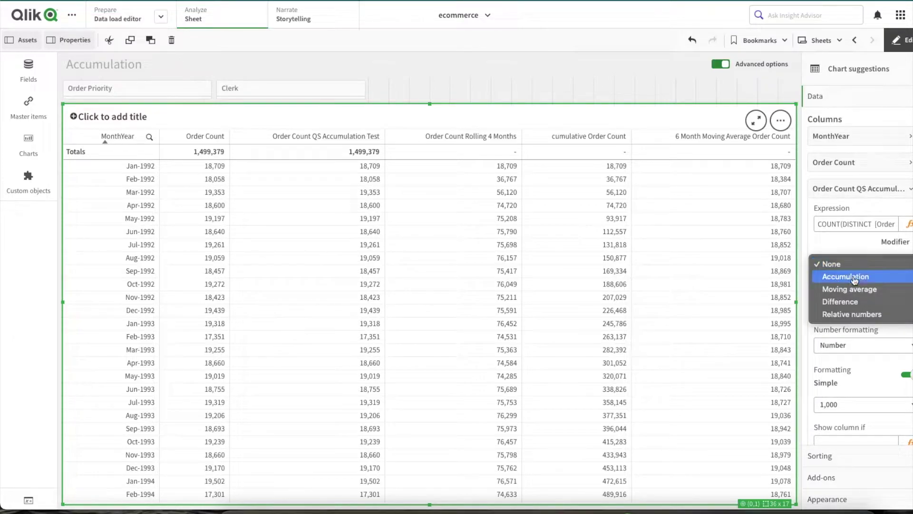
{"action": "left_click", "coordinate": [855, 280]}
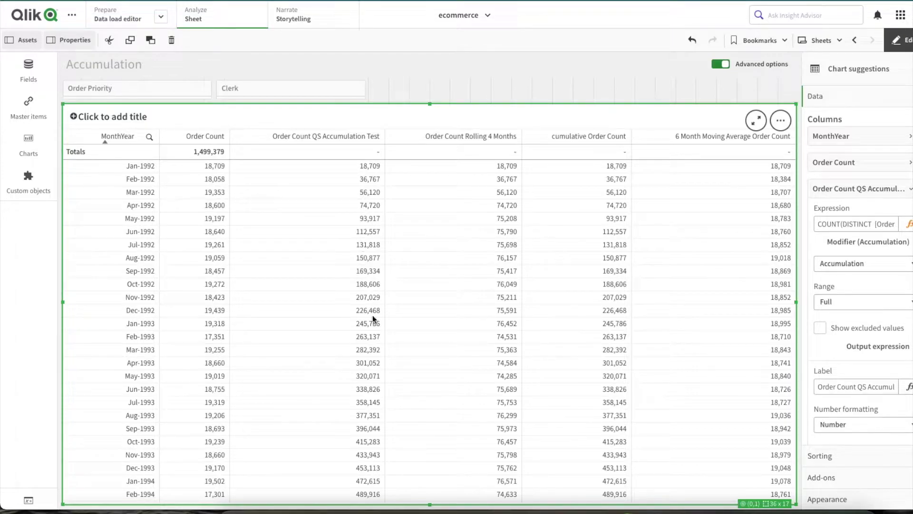
{"action": "left_click", "coordinate": [851, 310]}
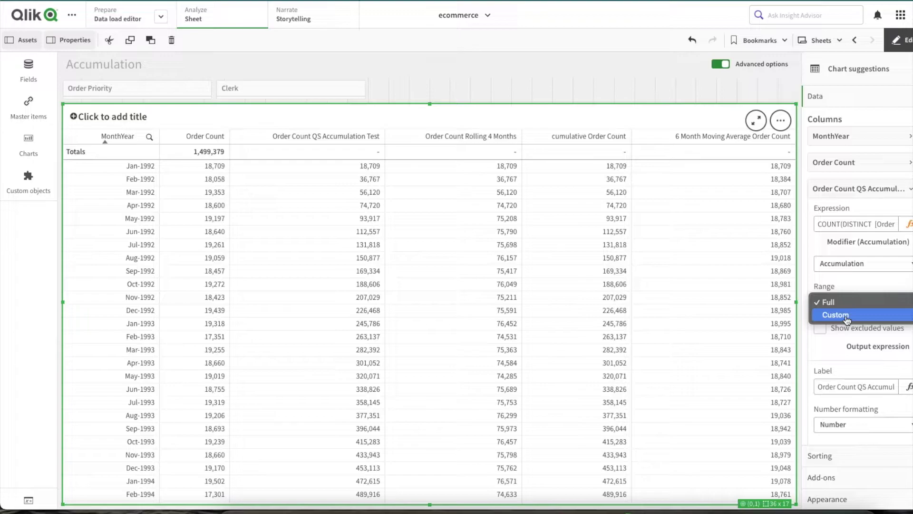
Set the accumulation range to Custom with 4 steps.
{"action": "left_click", "coordinate": [847, 316]}
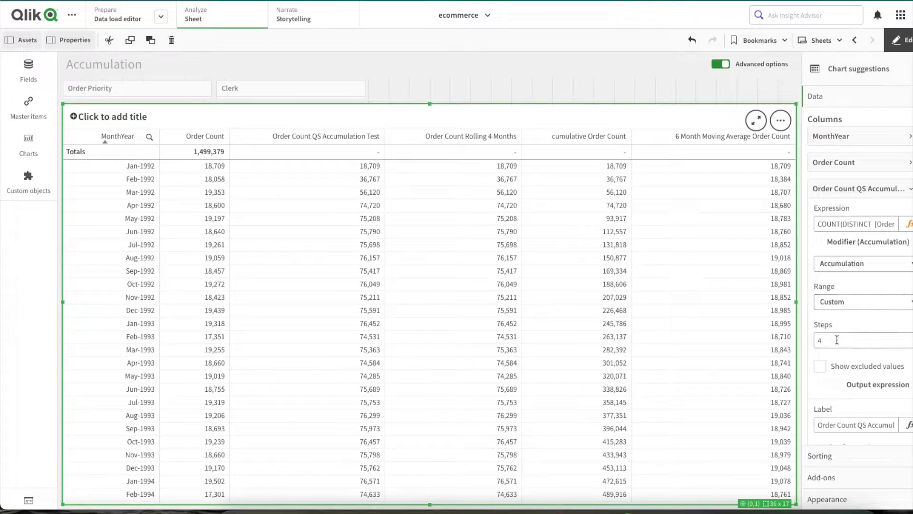
{"action": "left_click", "coordinate": [819, 340]}
{"action": "key", "text": "BackSpace"}
{"action": "type", "text": "4"}
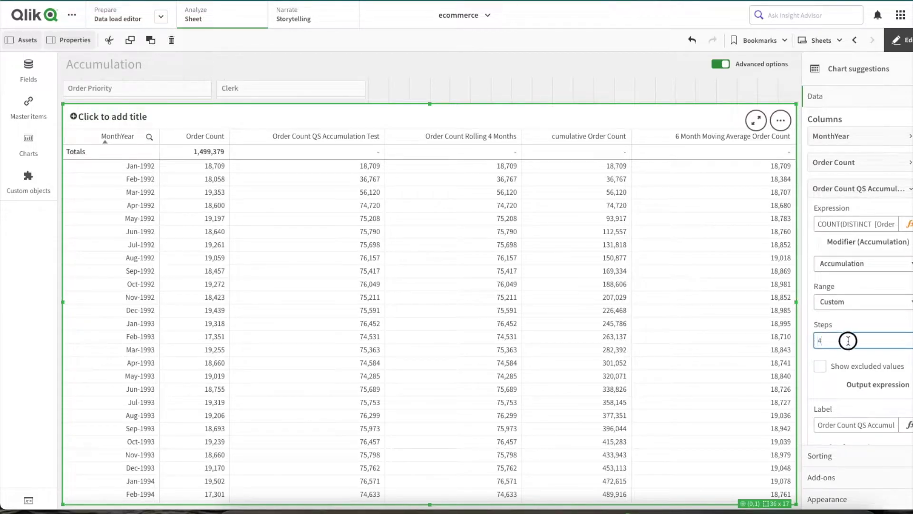
{"action": "left_click_drag", "start_coordinate": [815, 338], "coordinate": [844, 338]}
Switch the QS Accumulation Test modifier to a 6-step Moving average and exit edit mode.
{"action": "left_click", "coordinate": [833, 268]}
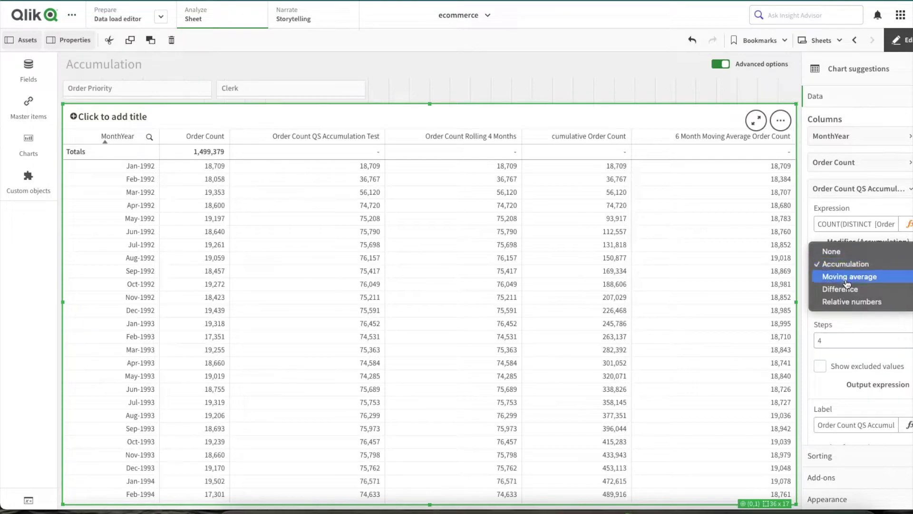
{"action": "left_click", "coordinate": [846, 281]}
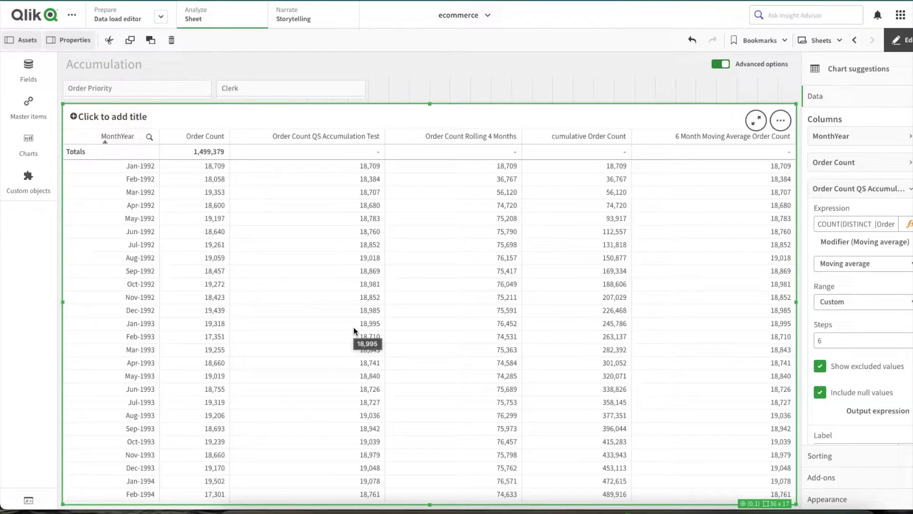
{"action": "left_click", "coordinate": [713, 79]}
{"action": "left_click", "coordinate": [900, 41]}
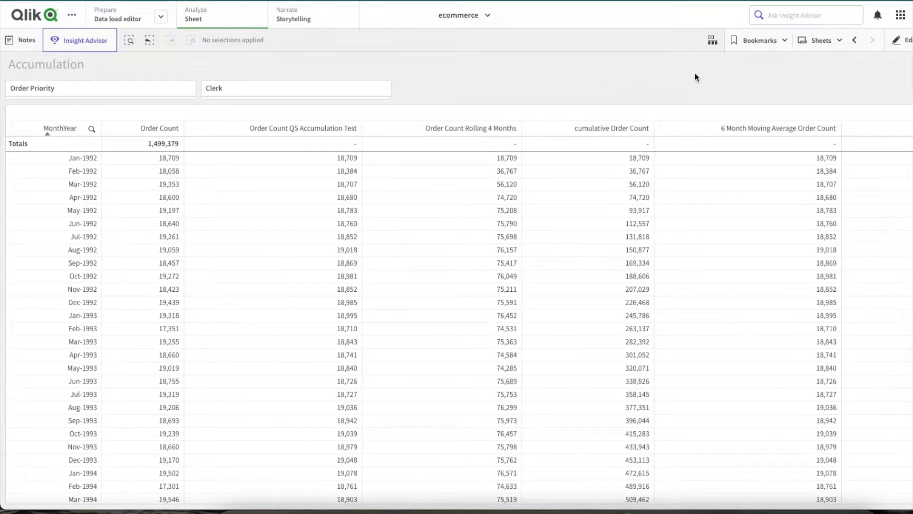
Change the QS Accumulation Test modifier back to Accumulation with Full range, then exit edit mode.
{"action": "left_click", "coordinate": [898, 40]}
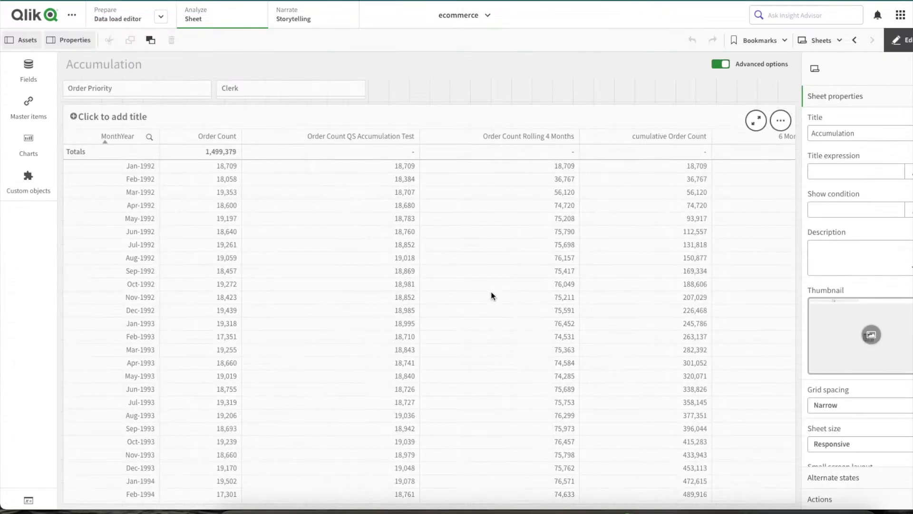
{"action": "left_click", "coordinate": [498, 288]}
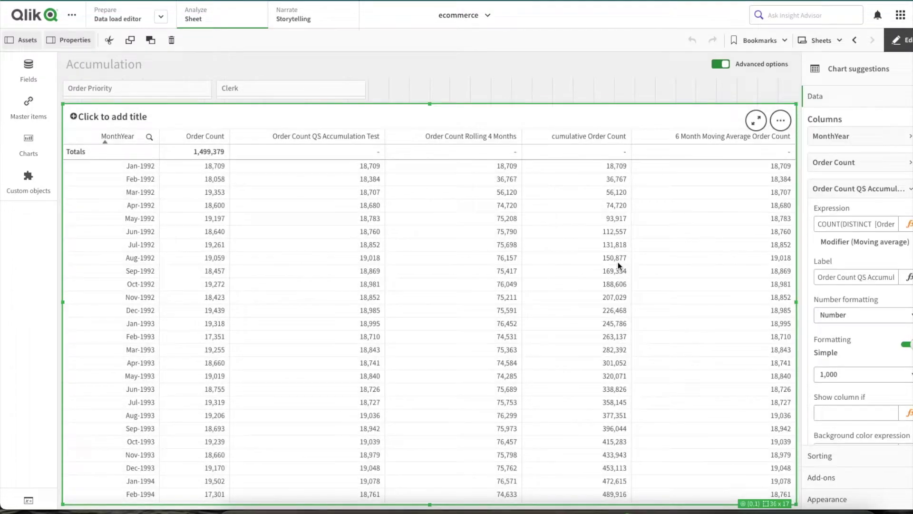
{"action": "left_click", "coordinate": [859, 243]}
{"action": "left_click", "coordinate": [854, 265]}
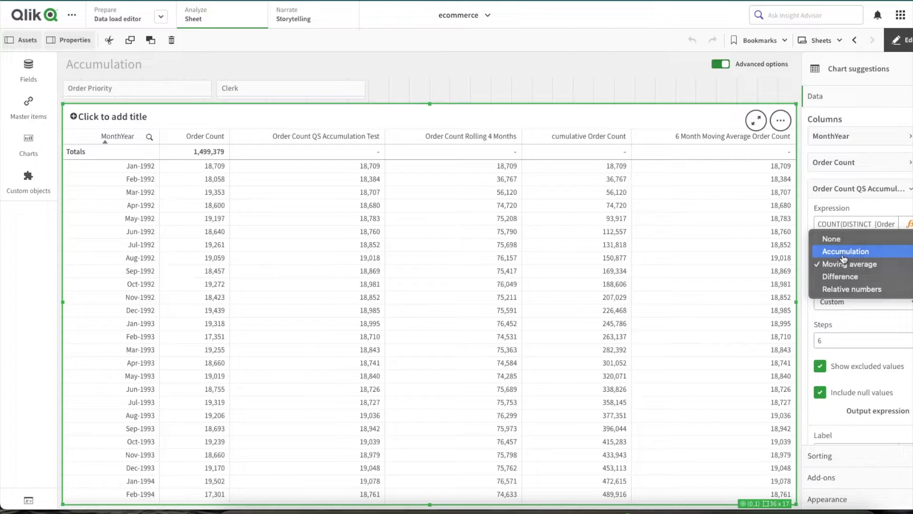
{"action": "left_click", "coordinate": [844, 257]}
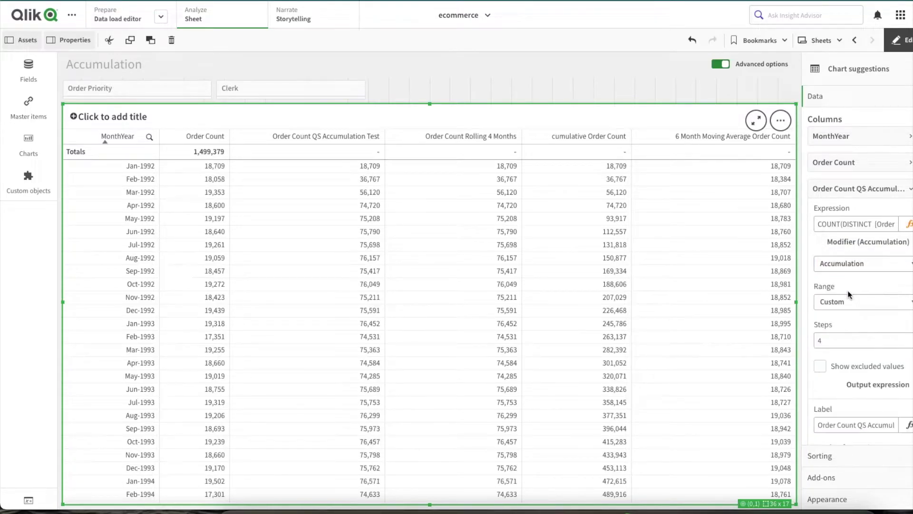
{"action": "left_click", "coordinate": [850, 297]}
{"action": "left_click", "coordinate": [837, 290]}
{"action": "left_click", "coordinate": [659, 81]}
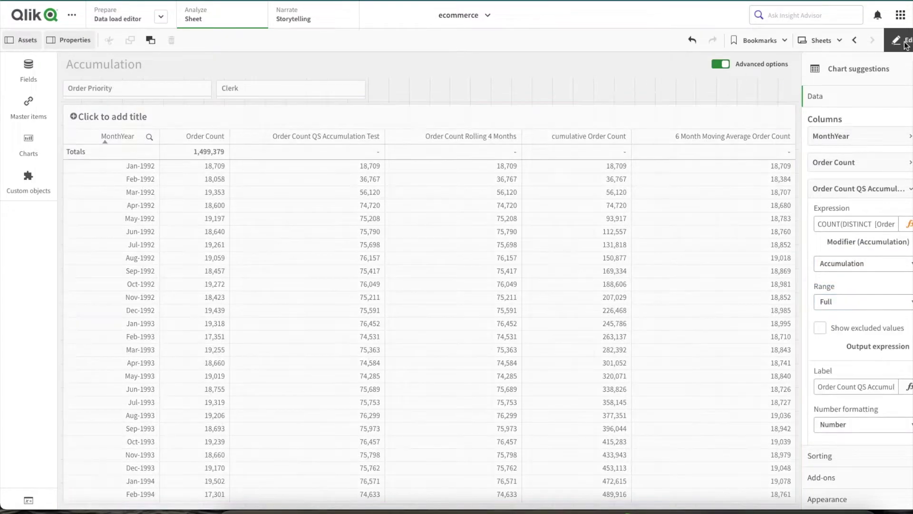
{"action": "left_click", "coordinate": [904, 41]}
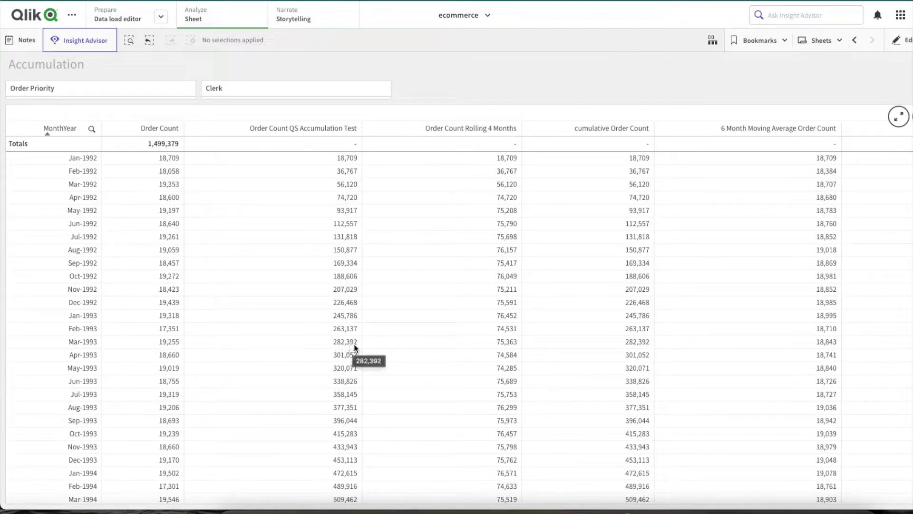
{"action": "left_click", "coordinate": [77, 340]}
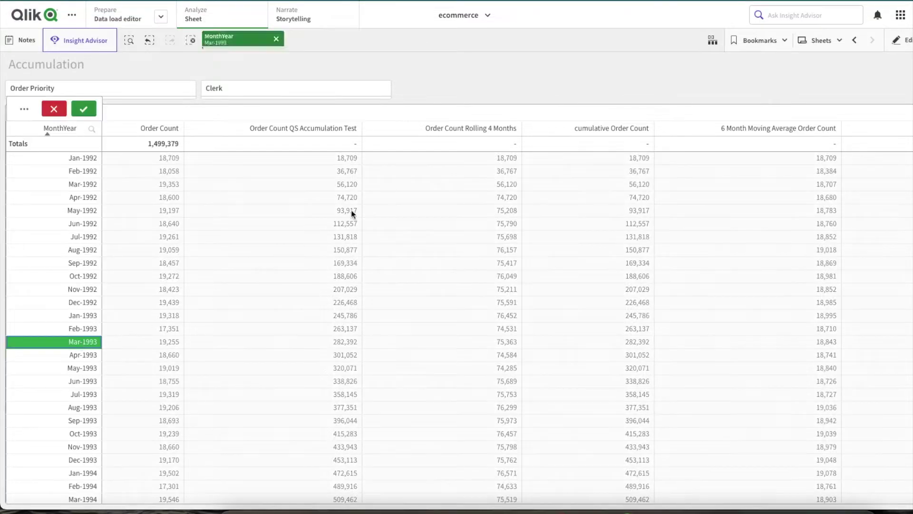
{"action": "left_click", "coordinate": [456, 73]}
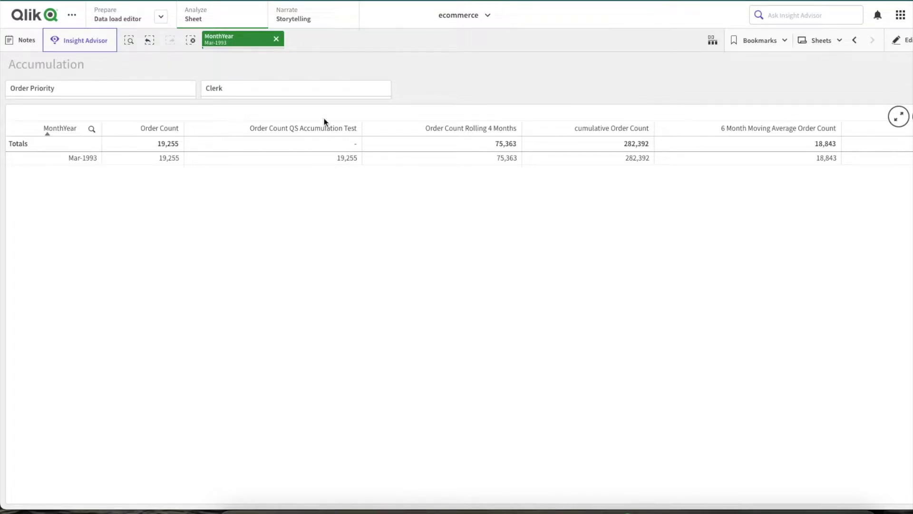
{"action": "left_click", "coordinate": [277, 39]}
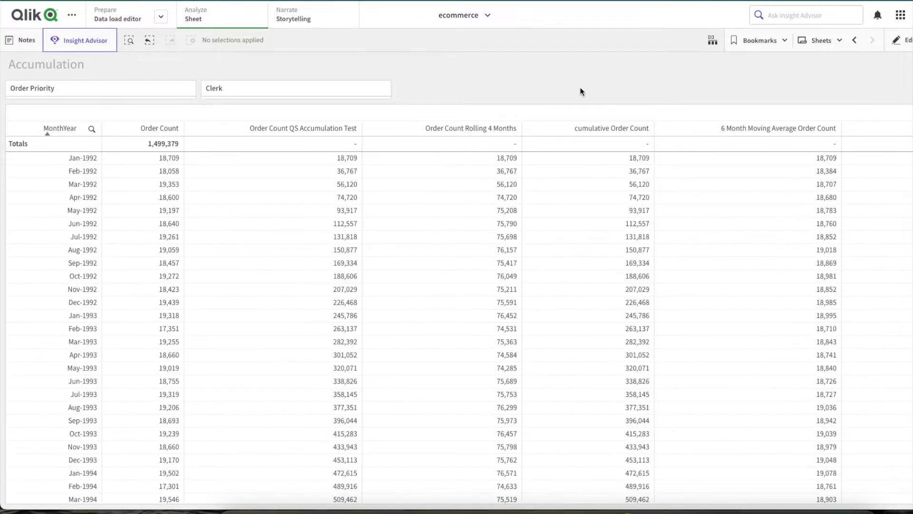
Change the QS Accumulation Test expression to COUNT(DISTINCT {<MonthYear=>} [Order Key]) and exit edit mode.
{"action": "left_click", "coordinate": [900, 41]}
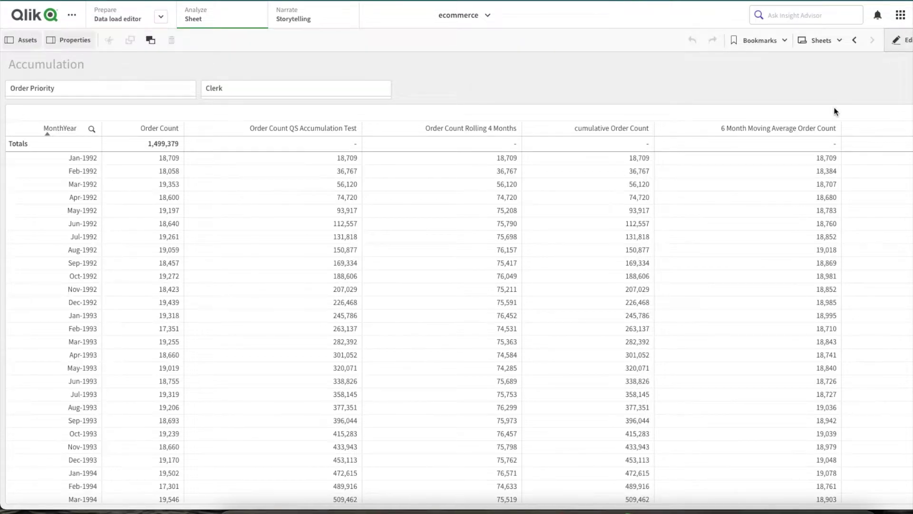
{"action": "left_click", "coordinate": [641, 270]}
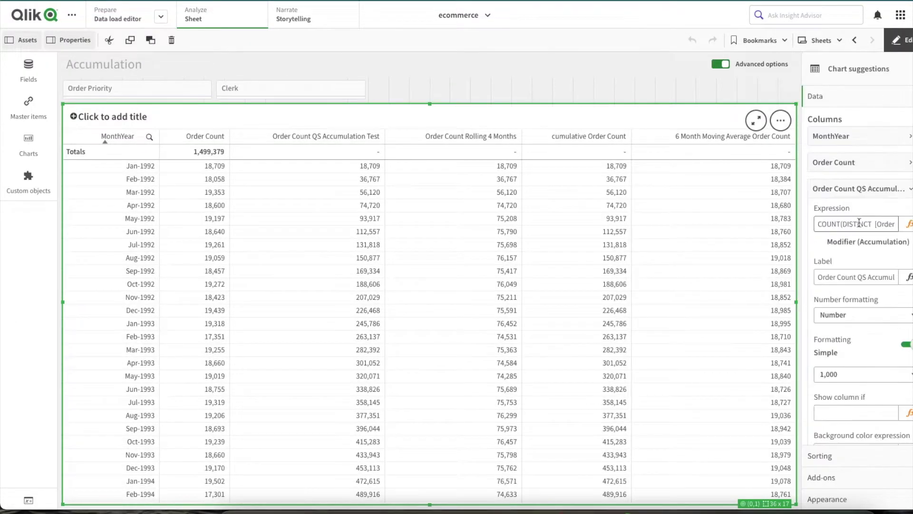
{"action": "left_click", "coordinate": [909, 224]}
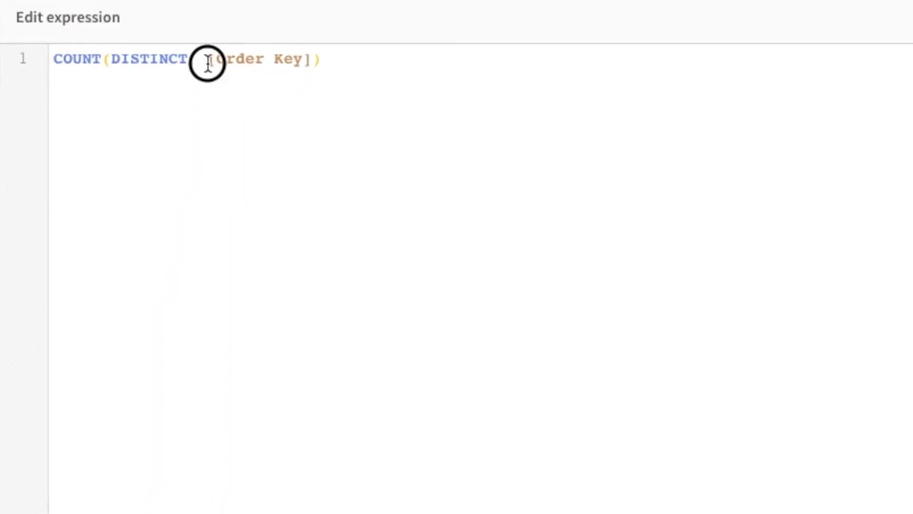
{"action": "left_click", "coordinate": [208, 64]}
{"action": "type", "text": "{<MonthYear=>}"}
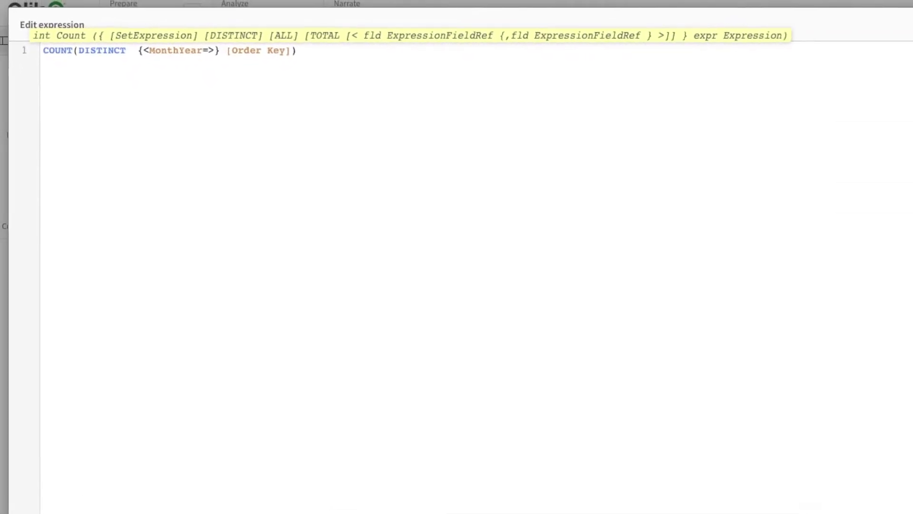
{"action": "left_click", "coordinate": [898, 492]}
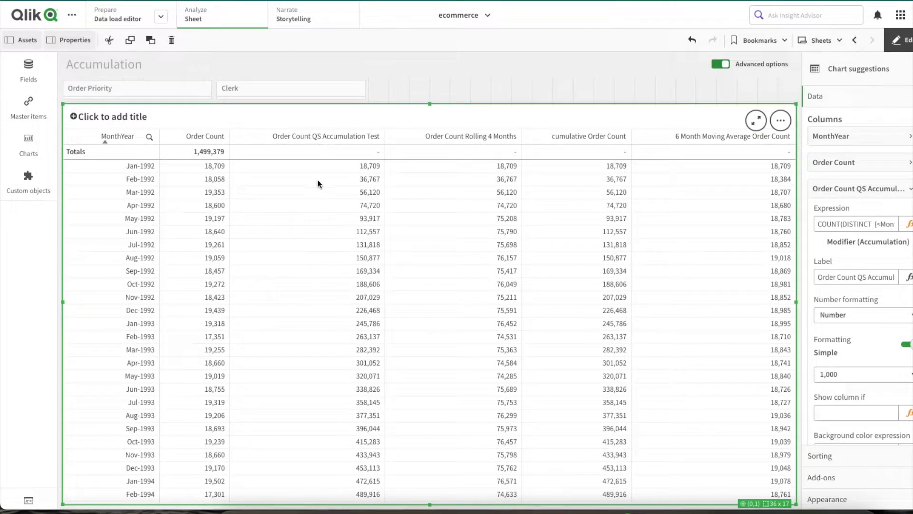
{"action": "left_click", "coordinate": [897, 40]}
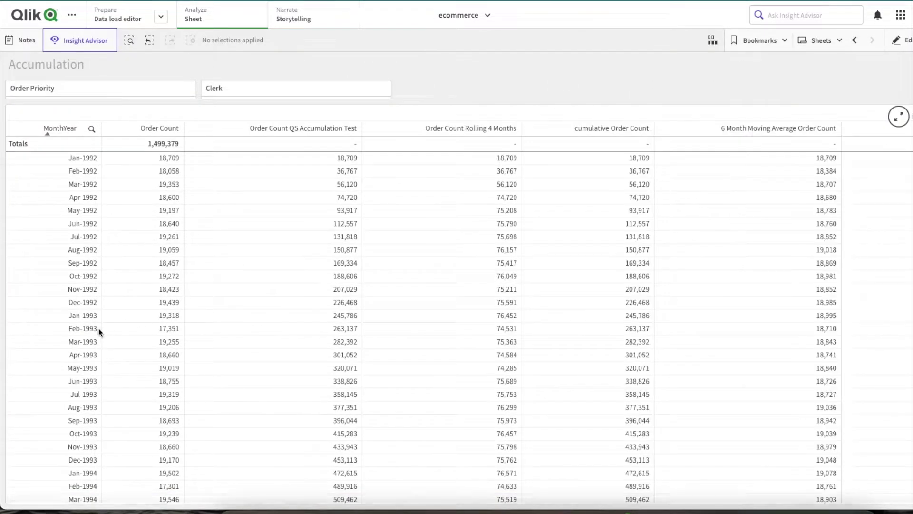
Test by selecting Mar-1993 in MonthYear, then clear the selection.
{"action": "left_click", "coordinate": [73, 341]}
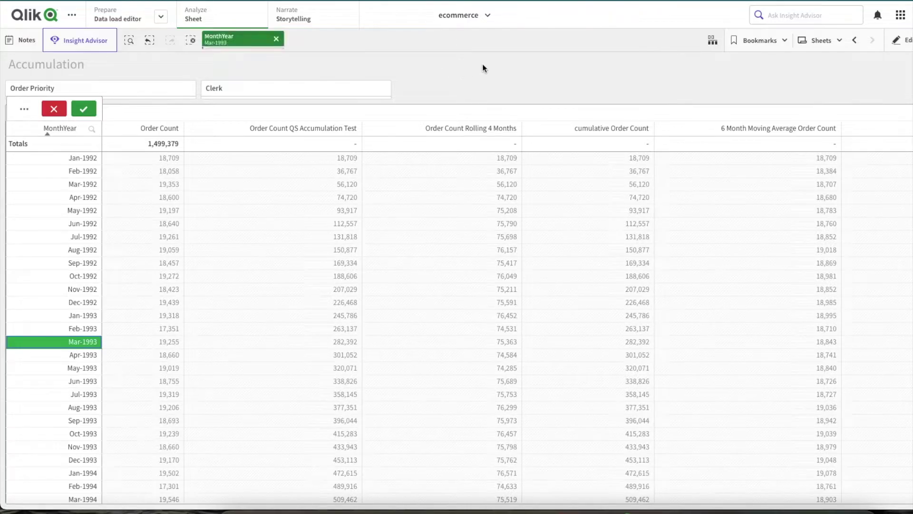
{"action": "left_click", "coordinate": [509, 57]}
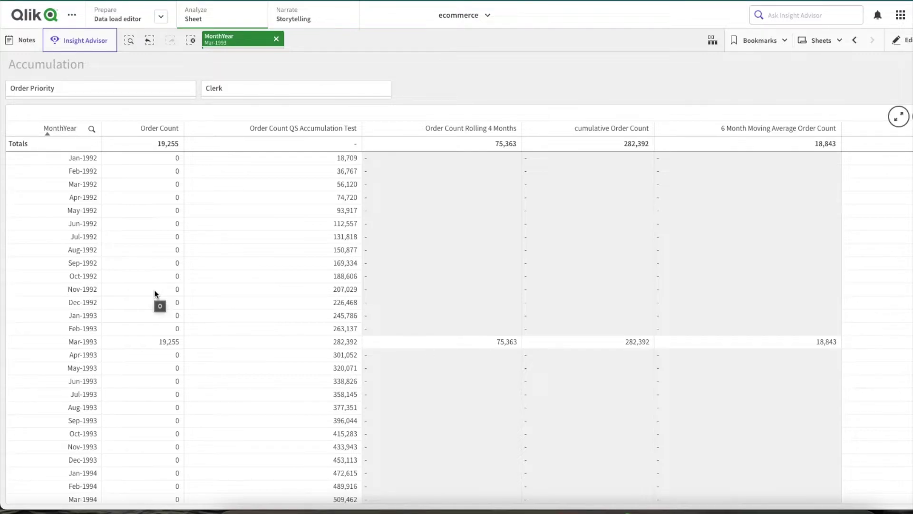
{"action": "left_click", "coordinate": [276, 39]}
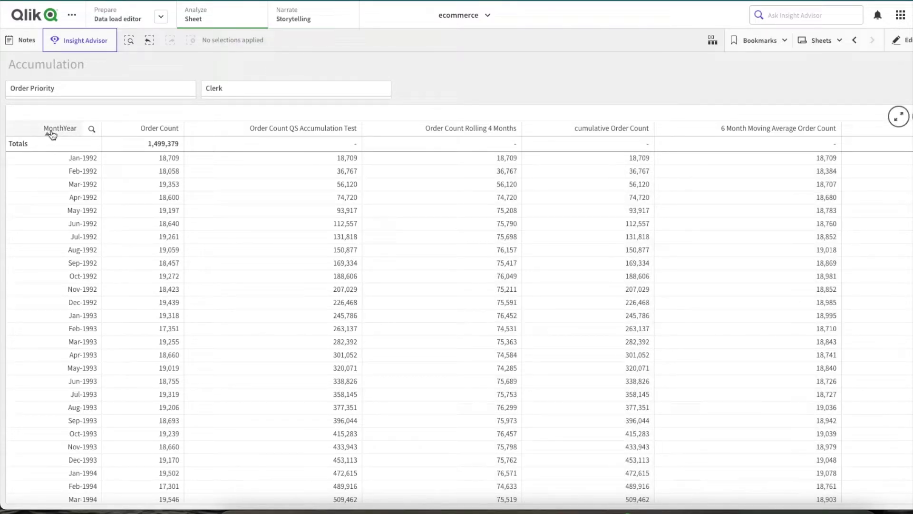
Sort MonthYear descending from Aug-1998 and review the accumulated totals down to Jan-1992.
{"action": "left_click", "coordinate": [54, 129]}
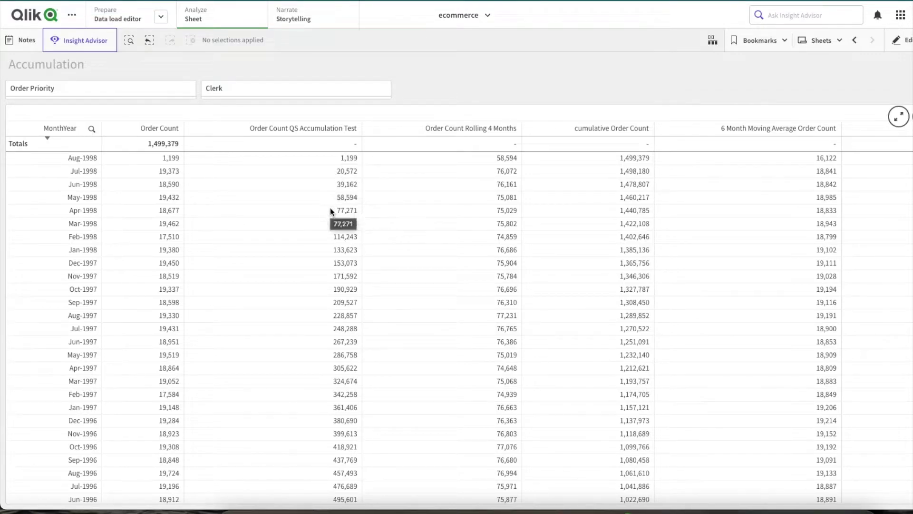
{"action": "scroll", "coordinate": [325, 223], "scroll_direction": "down", "scroll_amount": 15}
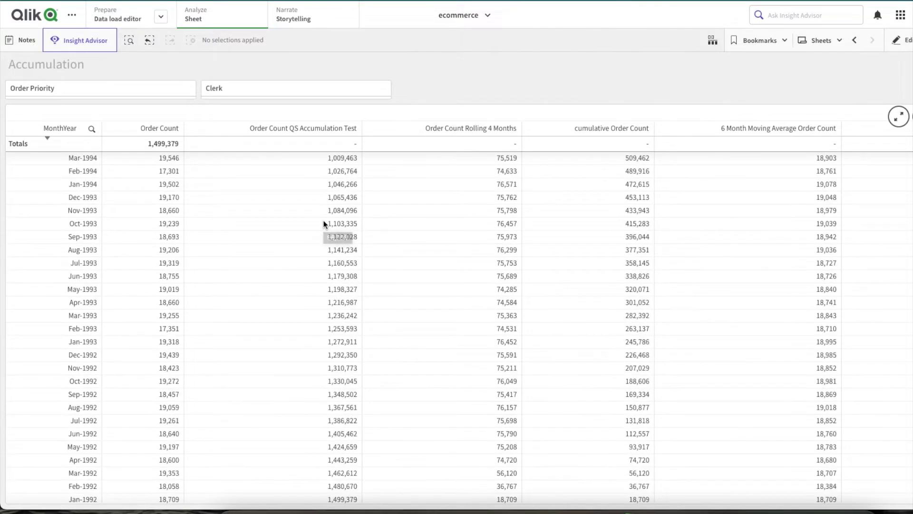
{"action": "scroll", "coordinate": [324, 223], "scroll_direction": "down", "scroll_amount": 1}
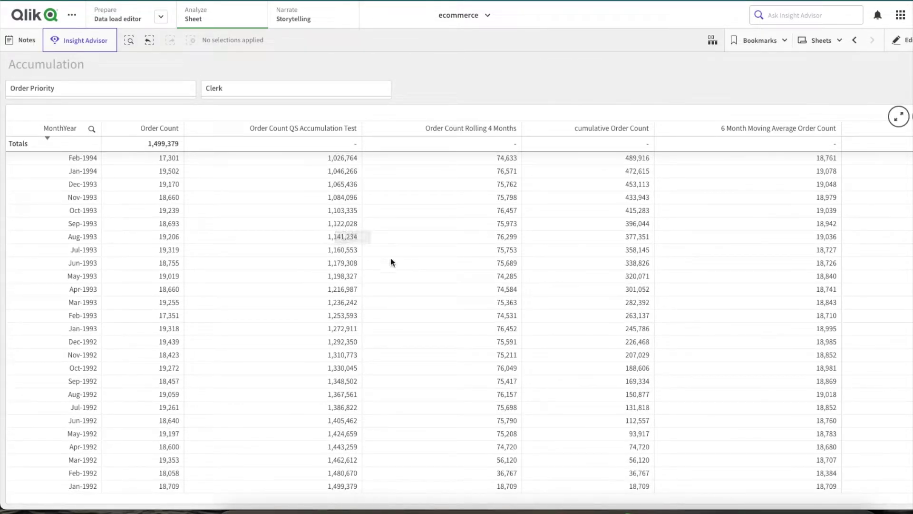
Keep the unsaved sorting change and return to the sheet view.
{"action": "left_click", "coordinate": [898, 41]}
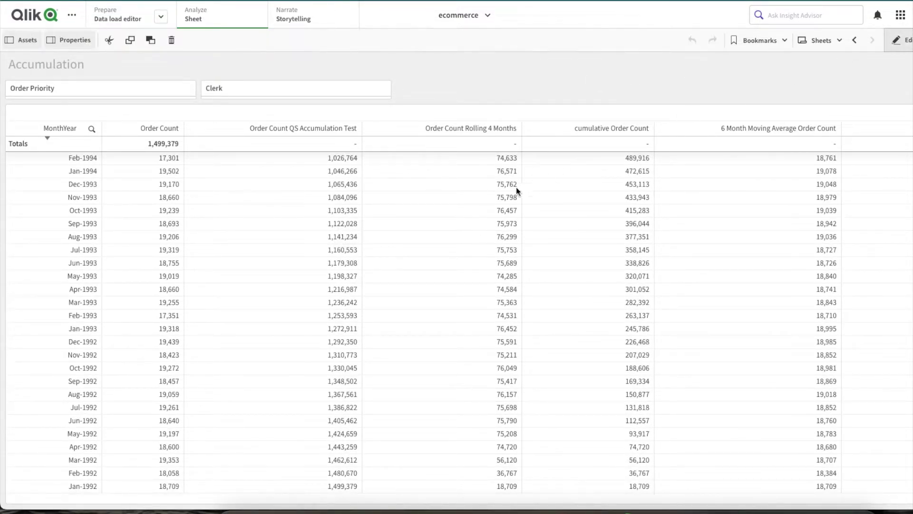
{"action": "left_click", "coordinate": [849, 307]}
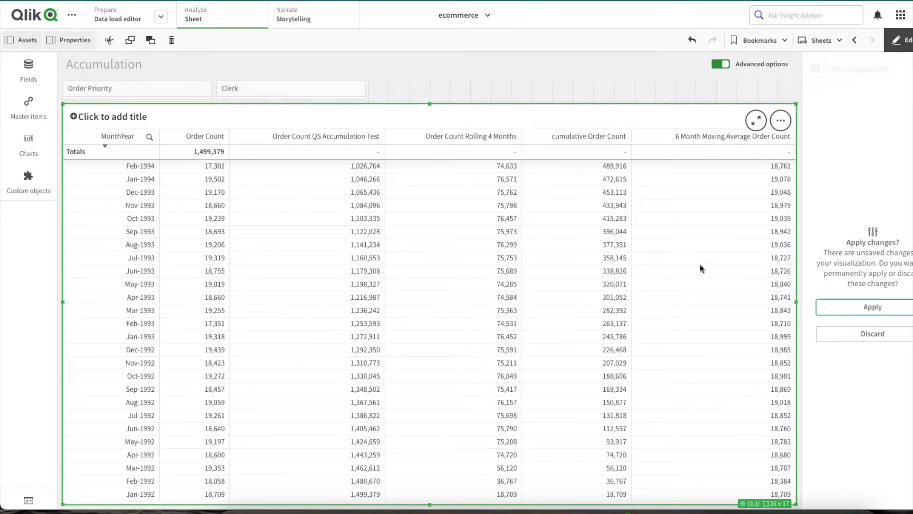
{"action": "left_click", "coordinate": [898, 40]}
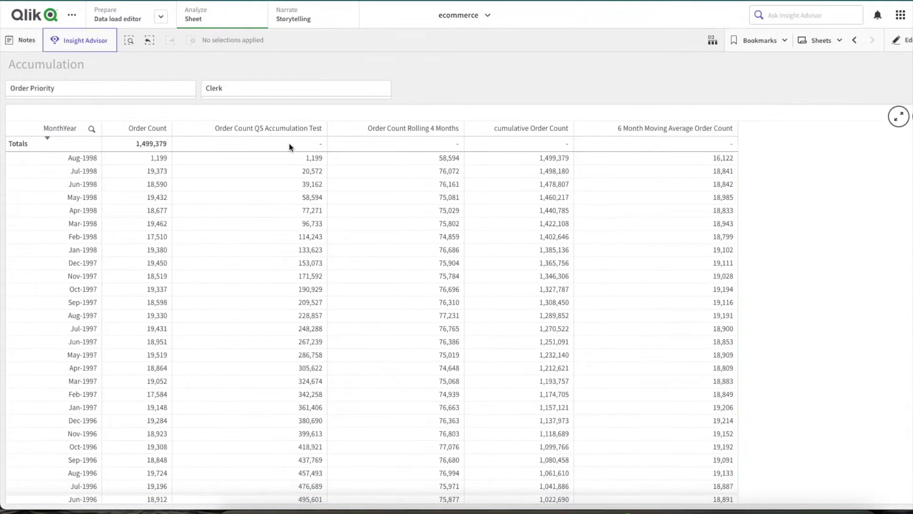
Re-sort the months ascending from Jan-1992 and go back into edit mode.
{"action": "left_click", "coordinate": [61, 129]}
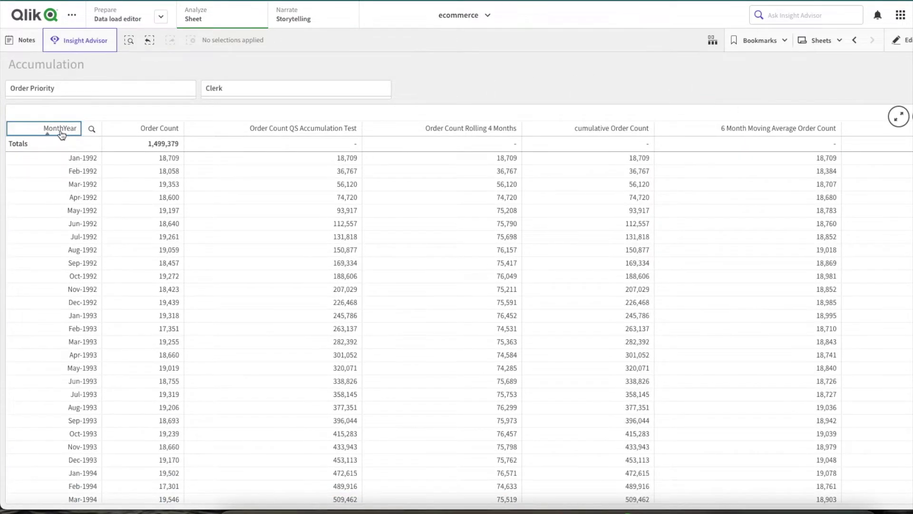
{"action": "left_click", "coordinate": [529, 78]}
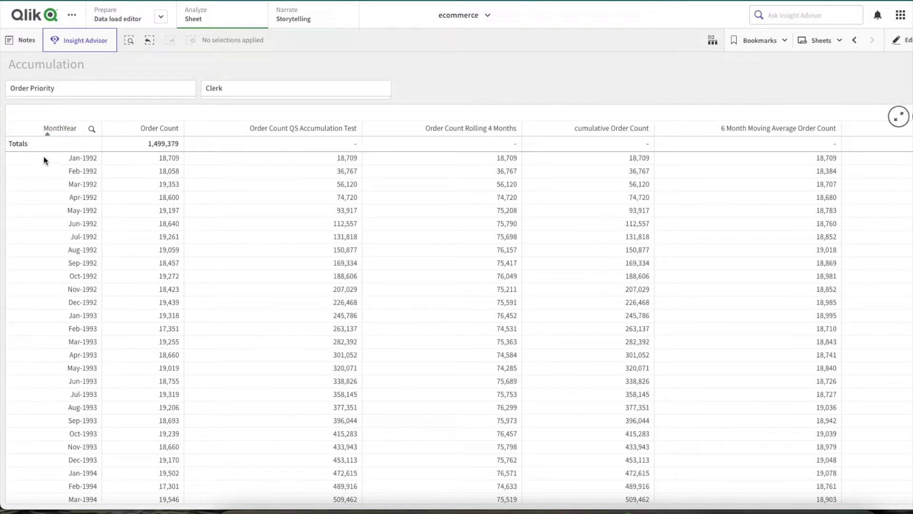
{"action": "left_click", "coordinate": [57, 128]}
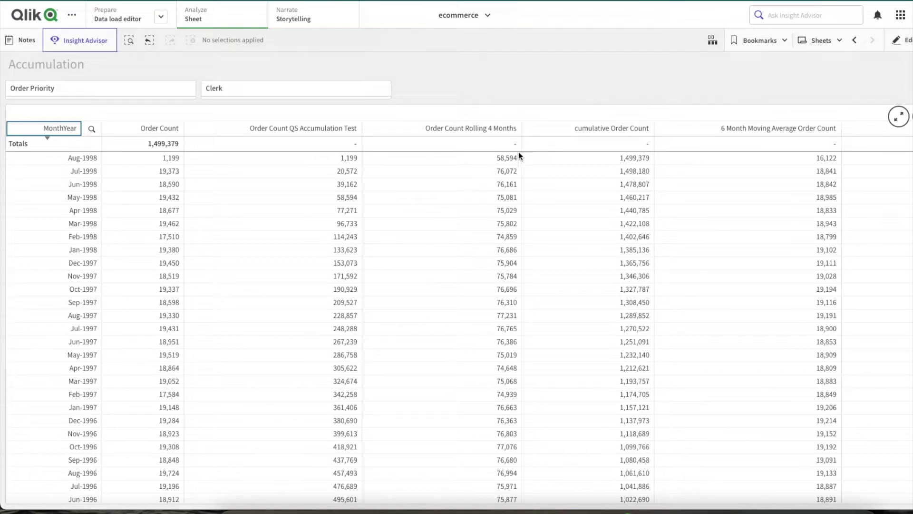
{"action": "left_click", "coordinate": [587, 53]}
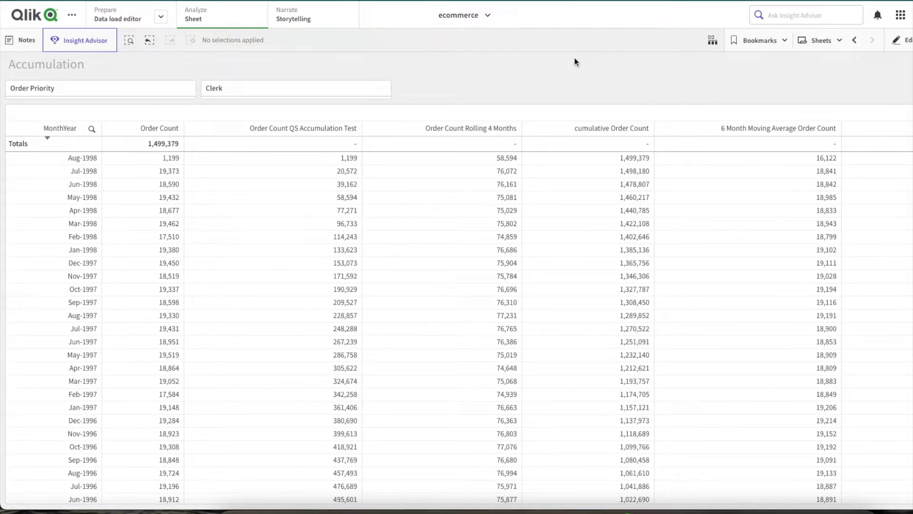
{"action": "left_click", "coordinate": [76, 128]}
{"action": "left_click", "coordinate": [511, 76]}
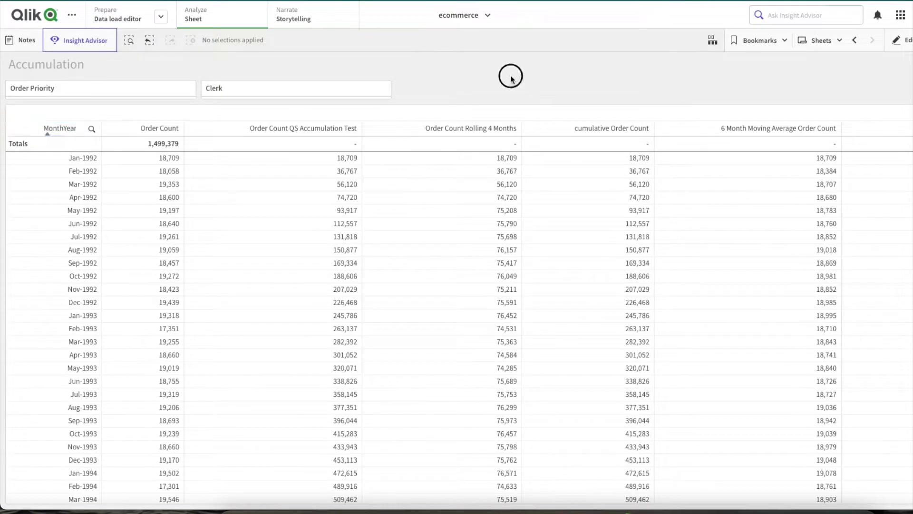
{"action": "left_click", "coordinate": [901, 40]}
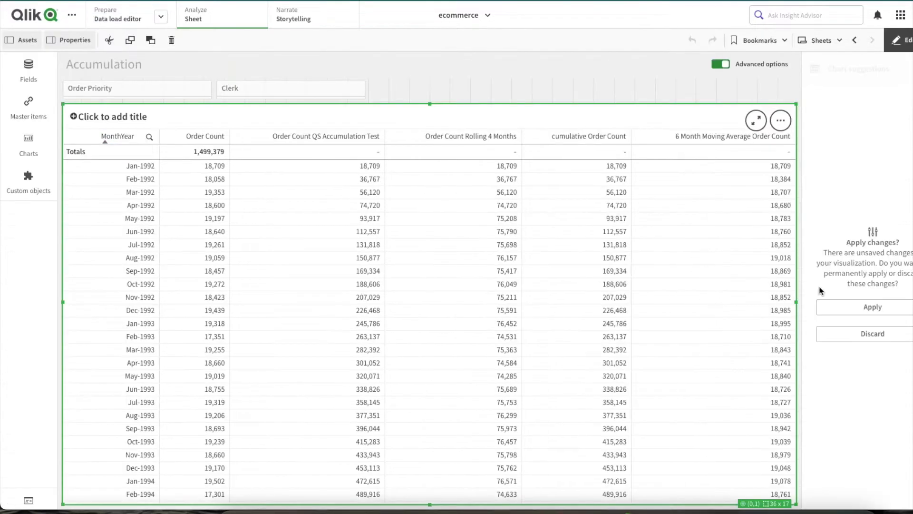
Apply pending changes, delete the Order Count QS Accumulation Test column, and open the Rolling 4 Months expression.
{"action": "left_click", "coordinate": [852, 307]}
{"action": "right_click", "coordinate": [855, 190]}
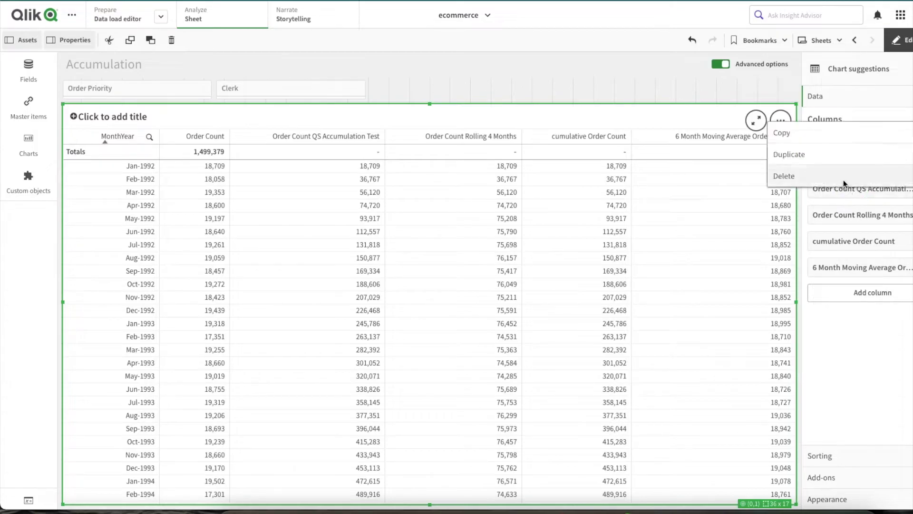
{"action": "left_click", "coordinate": [843, 177]}
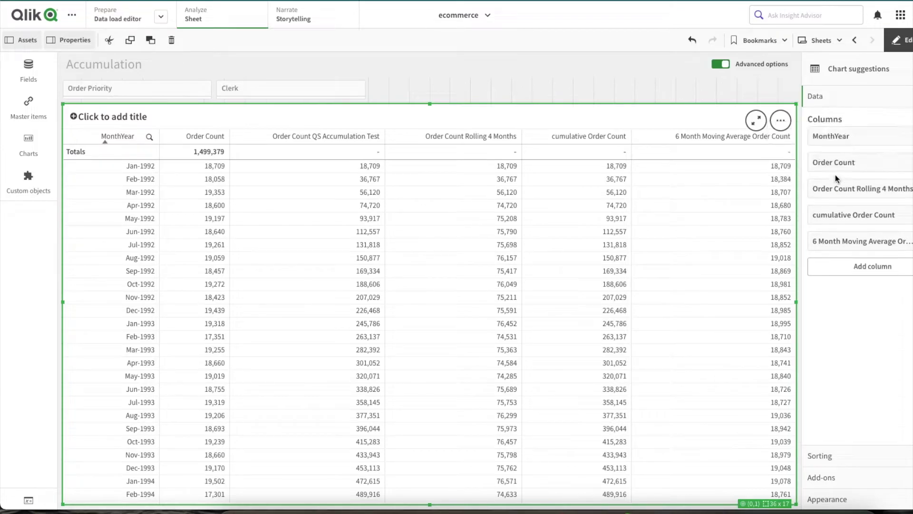
{"action": "left_click", "coordinate": [860, 197]}
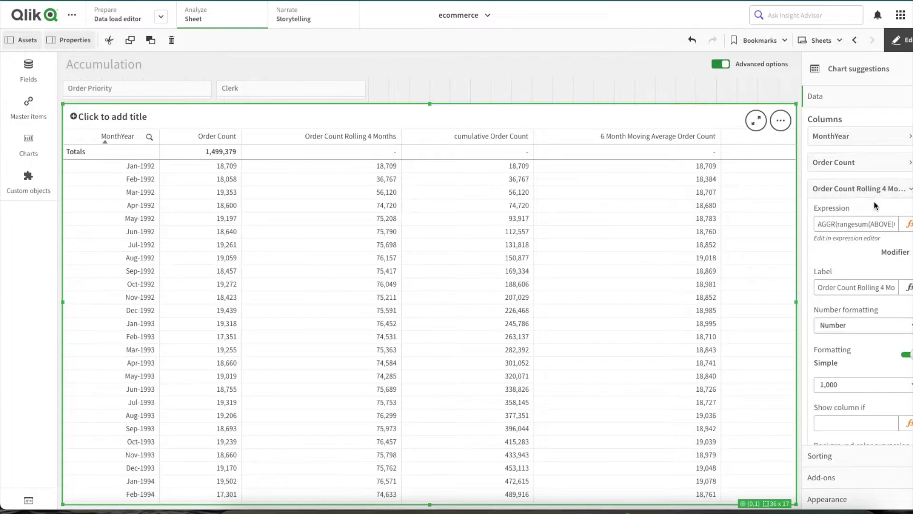
{"action": "left_click", "coordinate": [907, 225]}
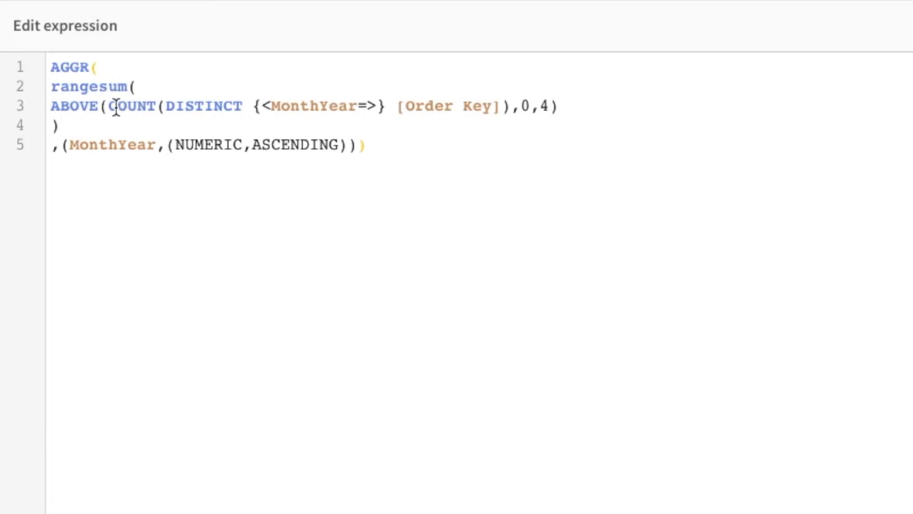
{"action": "left_click_drag", "start_coordinate": [107, 105], "coordinate": [511, 106]}
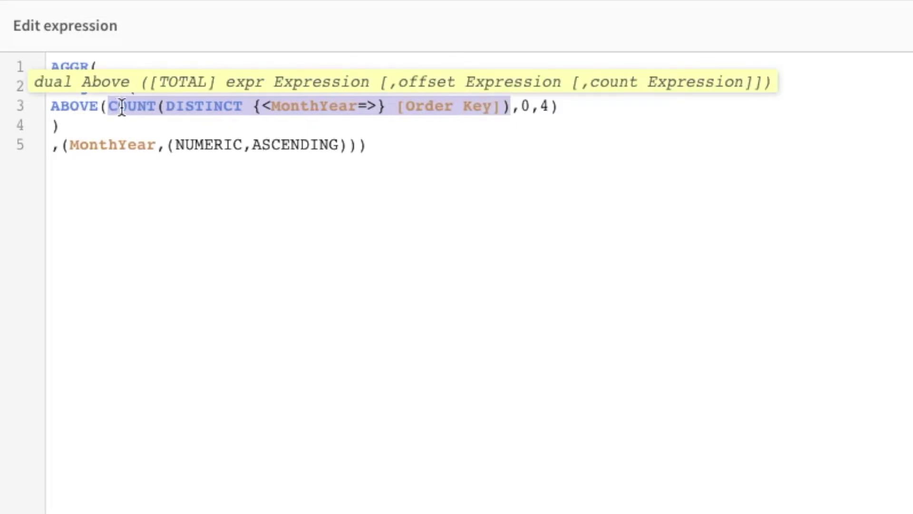
{"action": "left_click", "coordinate": [442, 106]}
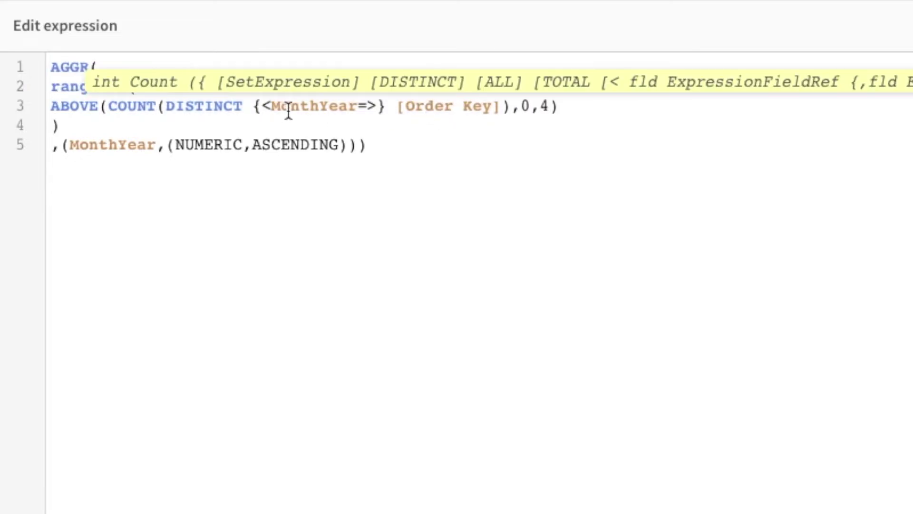
{"action": "left_click", "coordinate": [255, 105]}
{"action": "left_click_drag", "start_coordinate": [255, 106], "coordinate": [386, 105]}
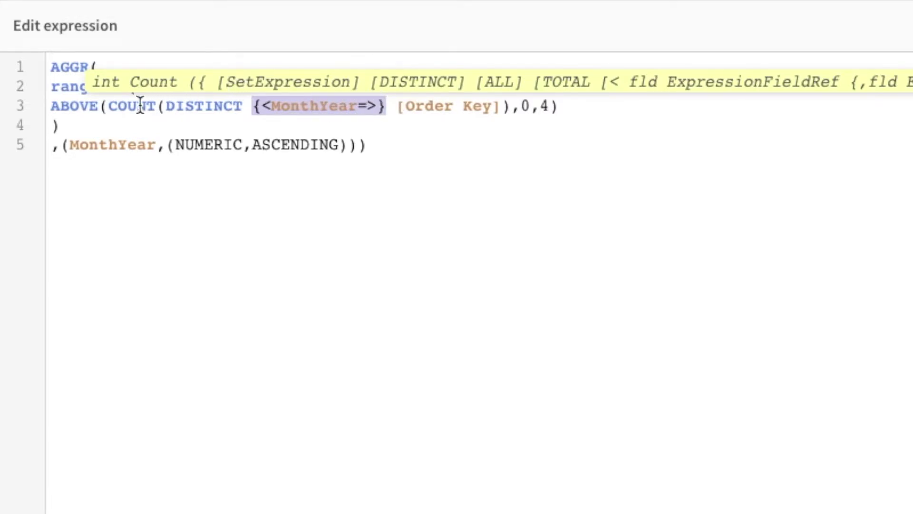
{"action": "left_click_drag", "start_coordinate": [110, 106], "coordinate": [509, 109]}
{"action": "left_click", "coordinate": [436, 105]}
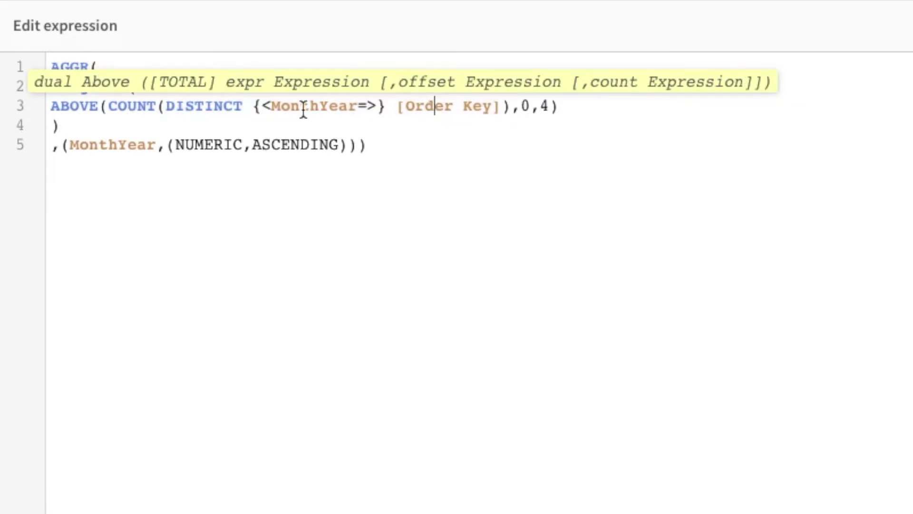
{"action": "left_click", "coordinate": [155, 105]}
{"action": "left_click", "coordinate": [101, 105]}
{"action": "double_click", "coordinate": [73, 109]}
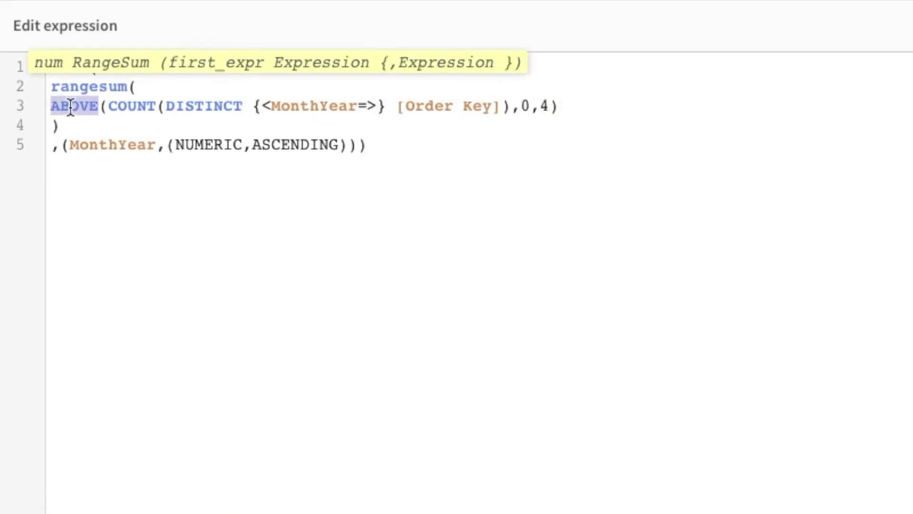
{"action": "left_click", "coordinate": [520, 105]}
{"action": "left_click", "coordinate": [522, 105]}
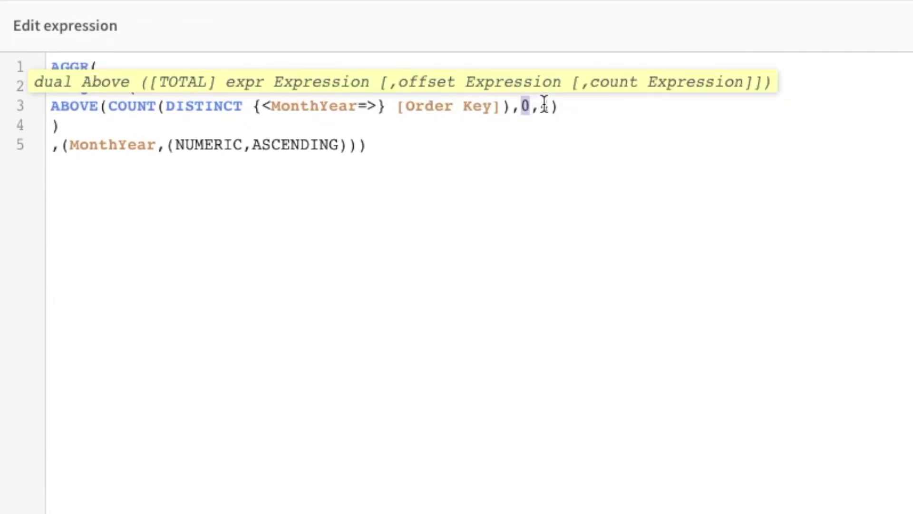
{"action": "left_click_drag", "start_coordinate": [547, 105], "coordinate": [536, 105]}
{"action": "double_click", "coordinate": [525, 104]}
{"action": "left_click", "coordinate": [532, 106]}
{"action": "double_click", "coordinate": [545, 106]}
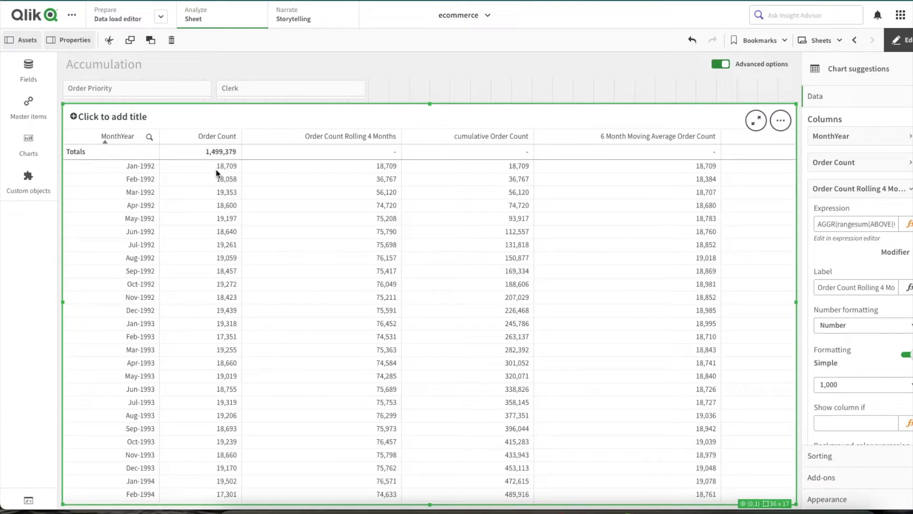
Open the Rolling 4 Months expression and highlight its rangesum block on lines 2–4.
{"action": "left_click", "coordinate": [907, 223]}
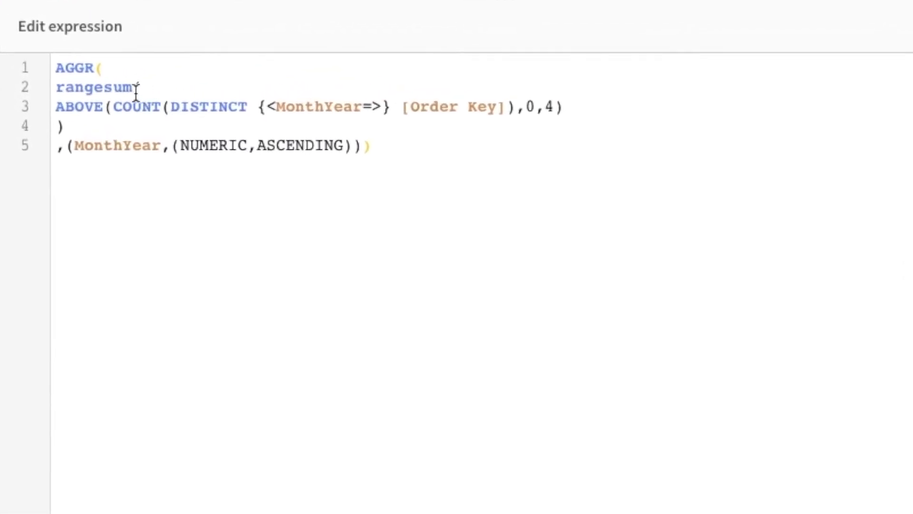
{"action": "double_click", "coordinate": [106, 88]}
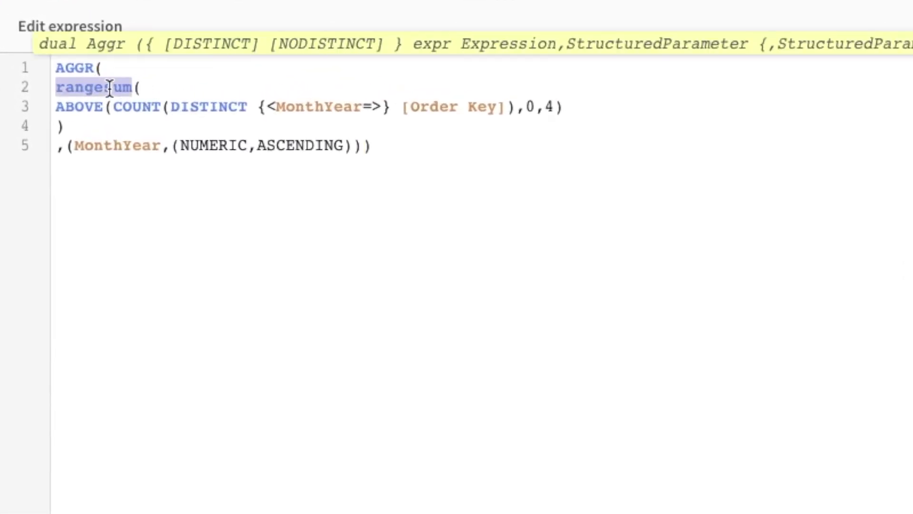
{"action": "left_click_drag", "start_coordinate": [55, 87], "coordinate": [95, 123]}
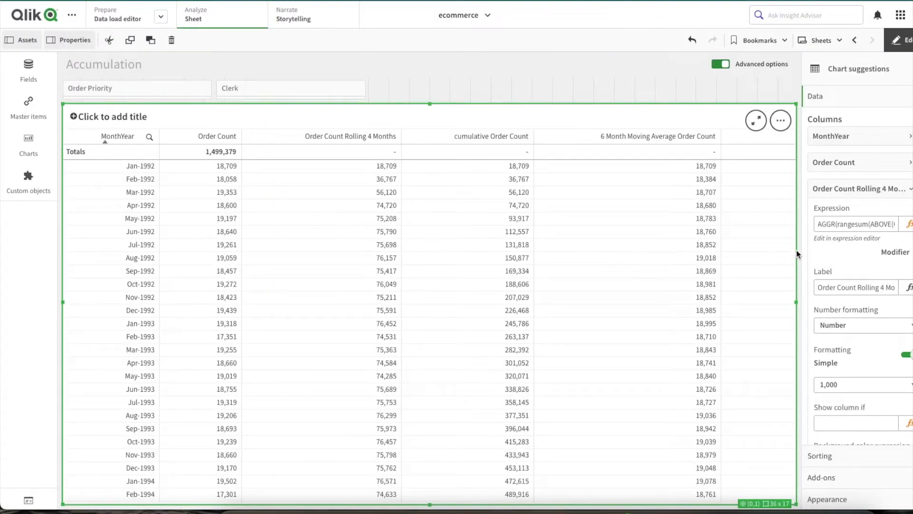
Comment out the AGGR wrapper by adding // at the start of lines 1 and 5.
{"action": "left_click", "coordinate": [906, 224]}
{"action": "left_click", "coordinate": [90, 49]}
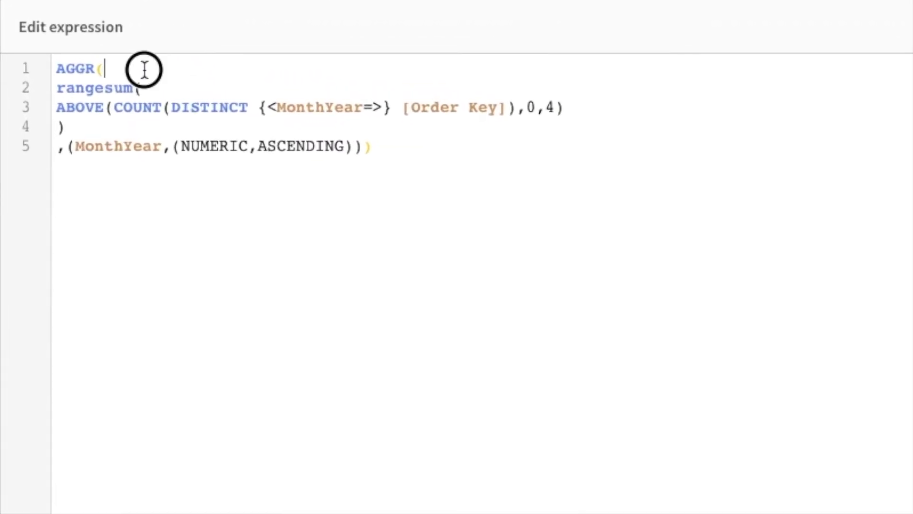
{"action": "double_click", "coordinate": [78, 68]}
{"action": "left_click", "coordinate": [58, 69]}
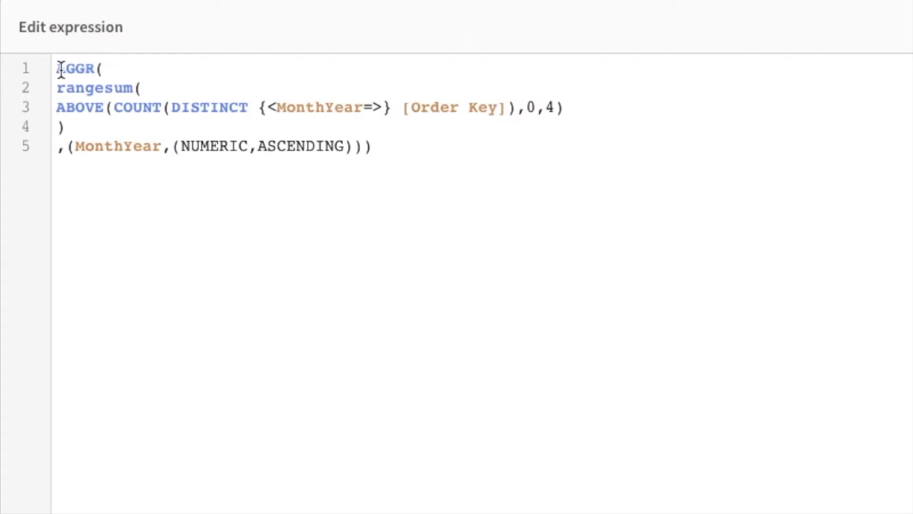
{"action": "type", "text": "//"}
{"action": "left_click", "coordinate": [57, 148]}
{"action": "type", "text": "//"}
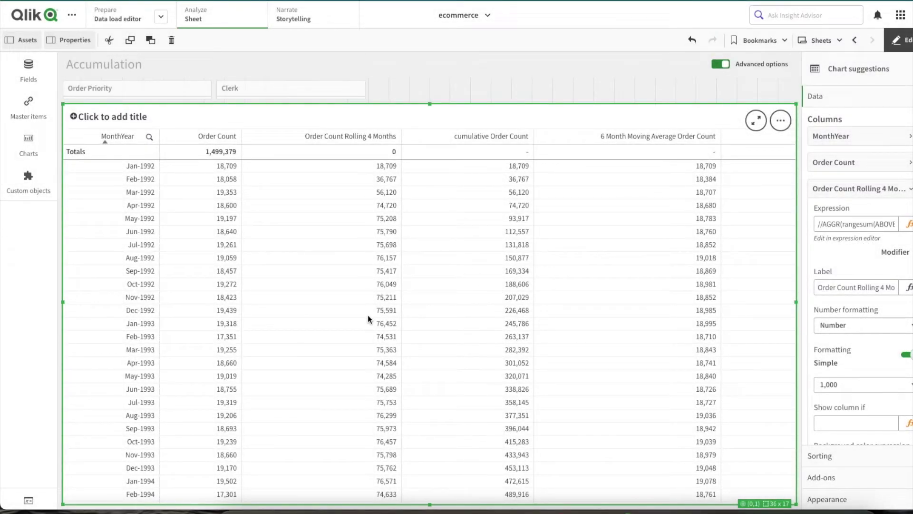
{"action": "left_click", "coordinate": [895, 41]}
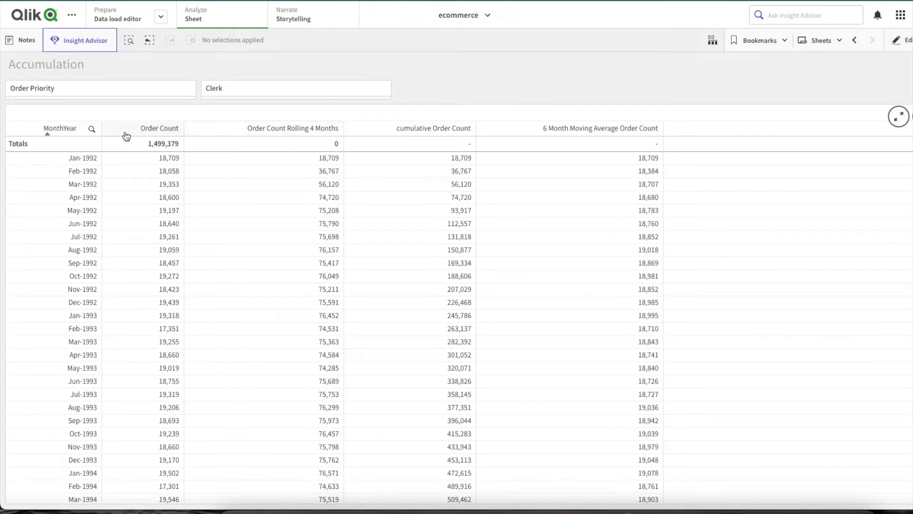
{"action": "left_click", "coordinate": [63, 130]}
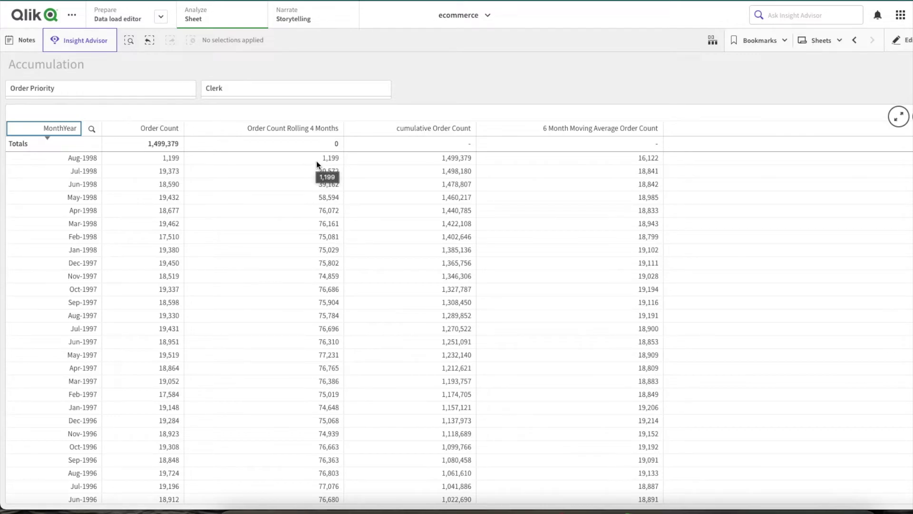
{"action": "left_click", "coordinate": [41, 131]}
{"action": "left_click", "coordinate": [908, 41]}
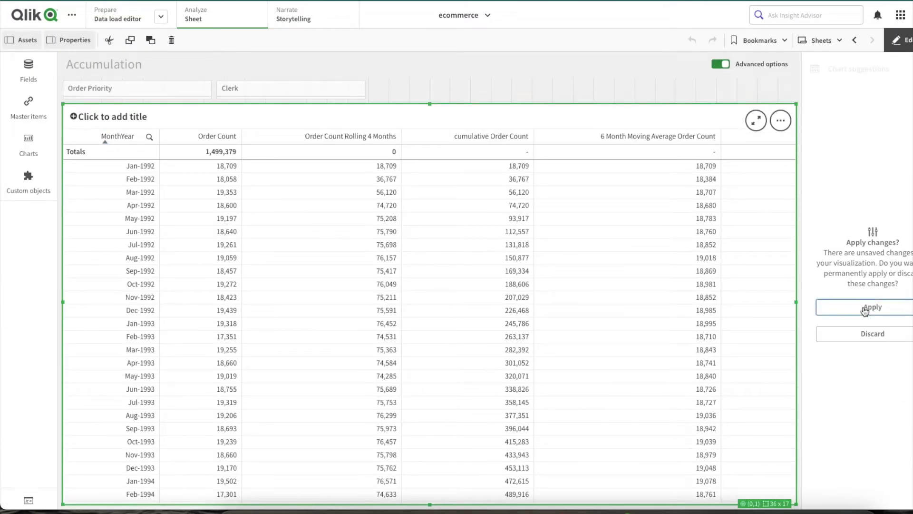
Apply changes and remove the // comment markers from lines 1 and 5 to restore AGGR.
{"action": "left_click", "coordinate": [865, 308]}
{"action": "left_click", "coordinate": [902, 227]}
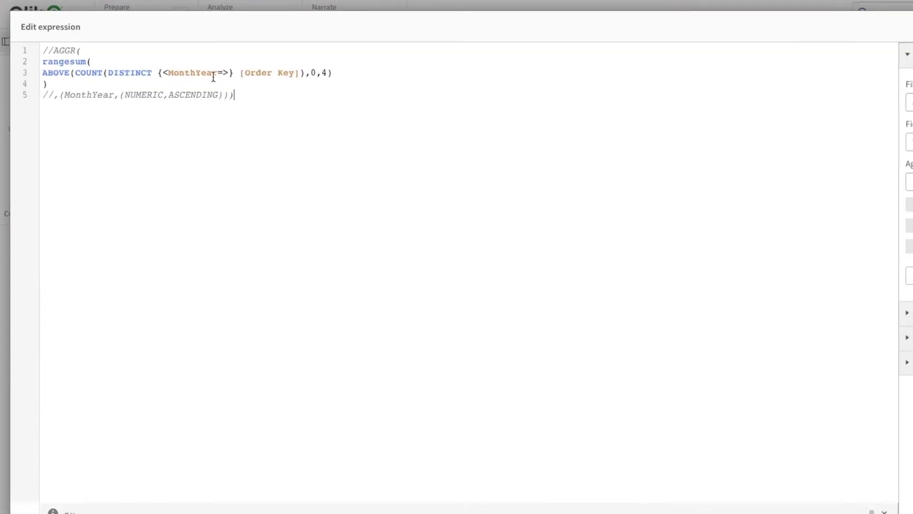
{"action": "left_click", "coordinate": [53, 51]}
{"action": "key", "text": "BackSpace"}
{"action": "key", "text": "BackSpace"}
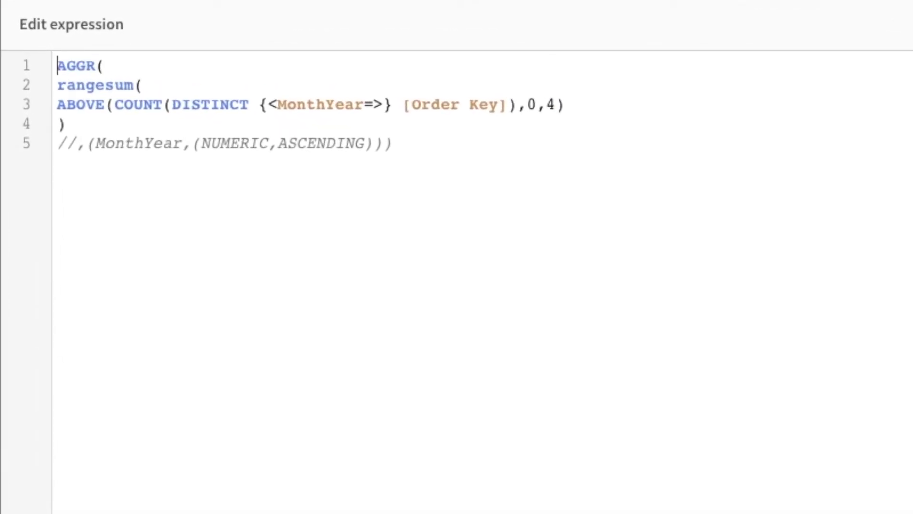
{"action": "left_click", "coordinate": [79, 143]}
{"action": "key", "text": "BackSpace"}
{"action": "key", "text": "BackSpace"}
Highlight AGGR, MonthYear, NUMERIC and ASCENDING in turn, then select the whole expression.
{"action": "double_click", "coordinate": [72, 67]}
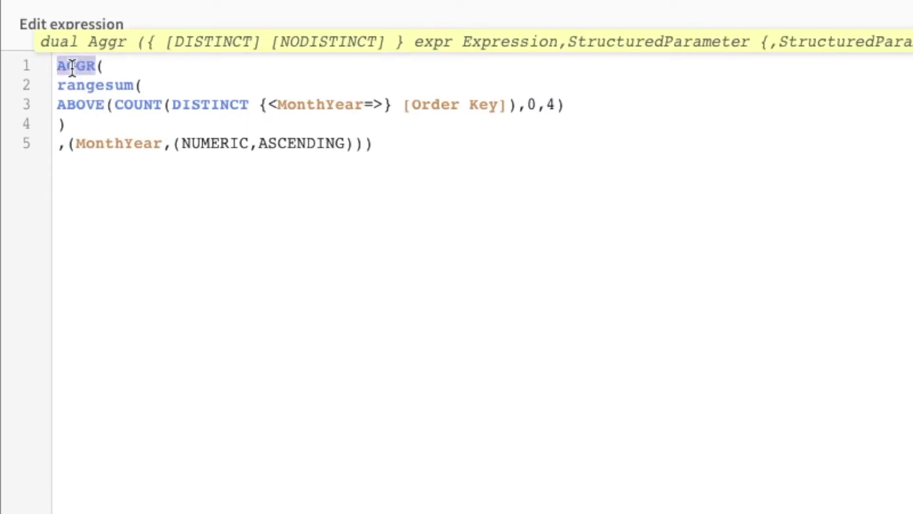
{"action": "double_click", "coordinate": [92, 143]}
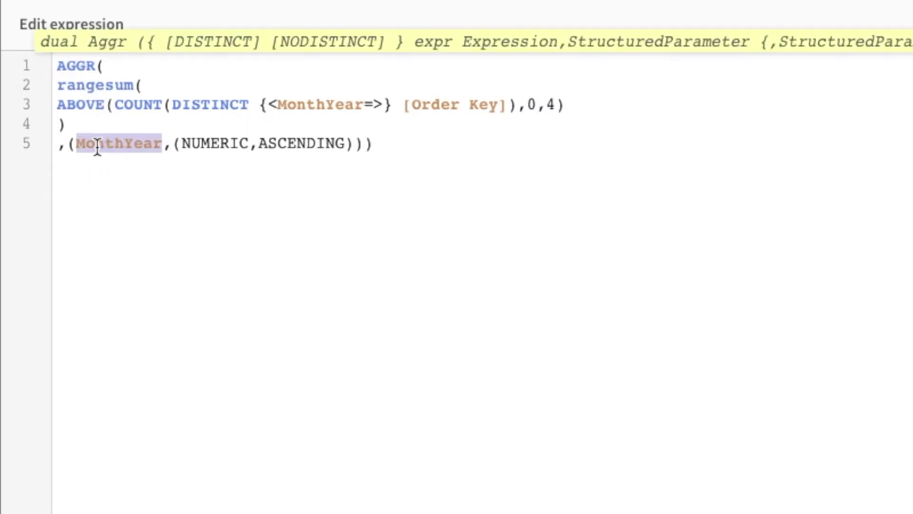
{"action": "left_click_drag", "start_coordinate": [70, 143], "coordinate": [364, 145]}
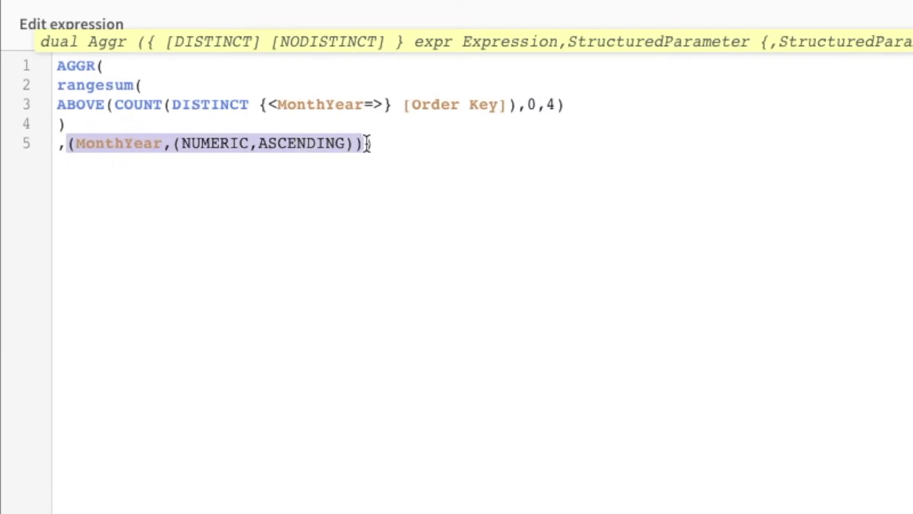
{"action": "double_click", "coordinate": [107, 145]}
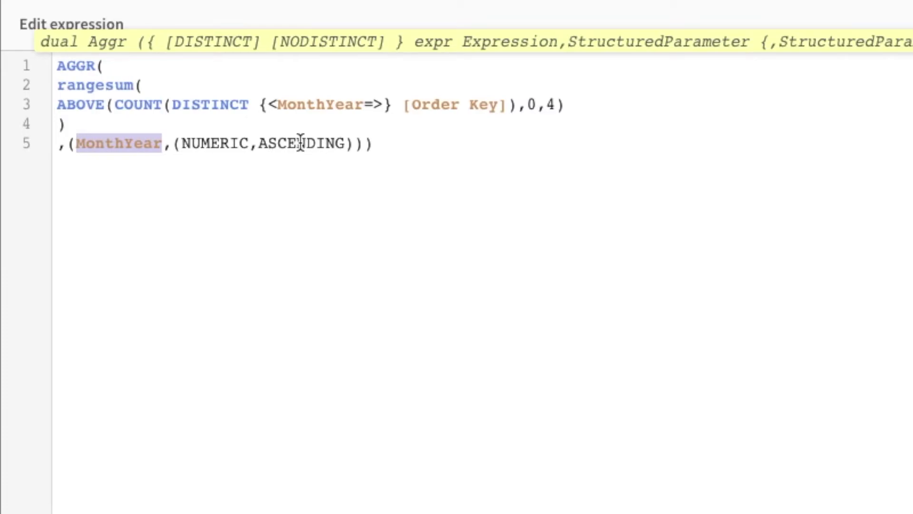
{"action": "double_click", "coordinate": [203, 143]}
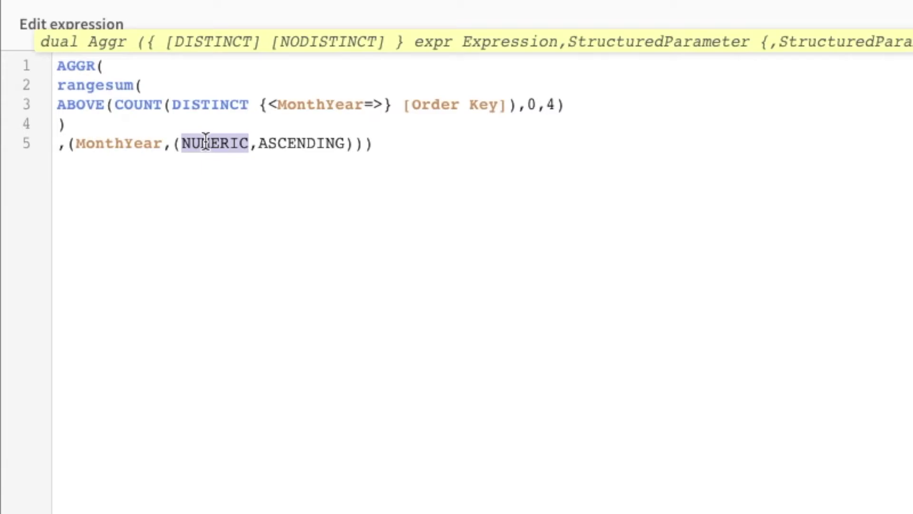
{"action": "double_click", "coordinate": [285, 144]}
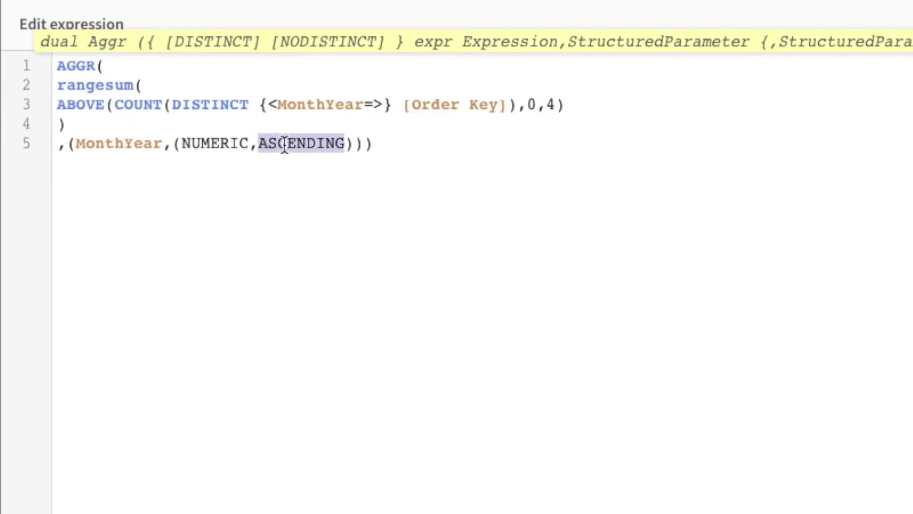
{"action": "left_click_drag", "start_coordinate": [180, 145], "coordinate": [347, 145]}
{"action": "double_click", "coordinate": [112, 144]}
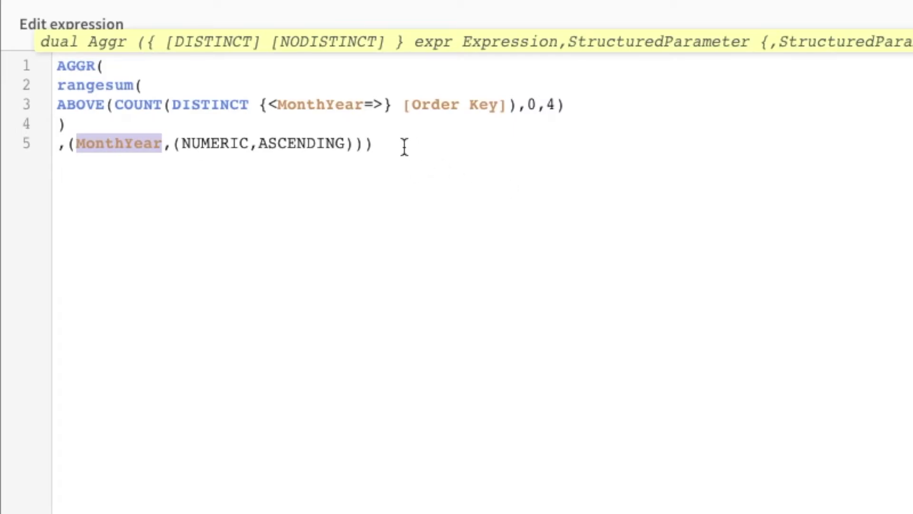
{"action": "mouse_move", "coordinate": [404, 147]}
{"action": "left_mouse_down"}
{"action": "mouse_move", "coordinate": [163, 102]}
{"action": "mouse_move", "coordinate": [64, 54]}
{"action": "left_mouse_up"}
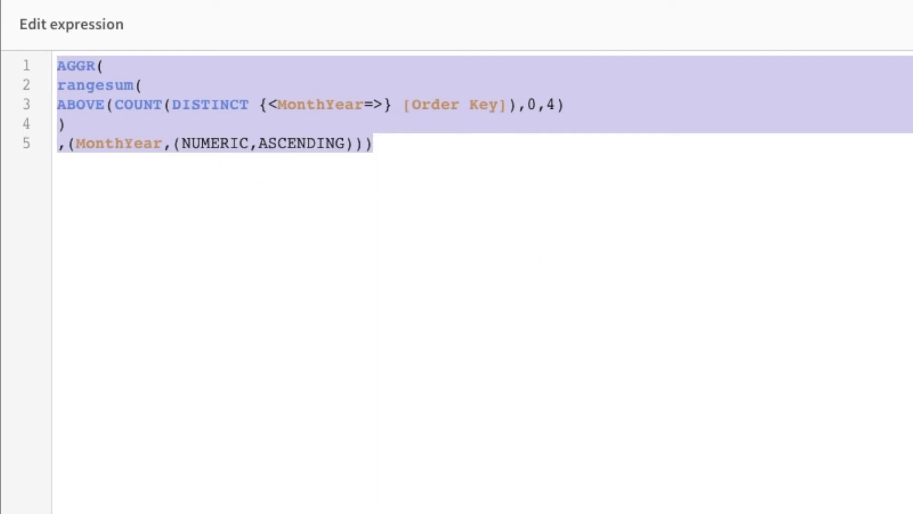
Close the editor, leave edit mode, and sort MonthYear descending then ascending again.
{"action": "left_click", "coordinate": [899, 500]}
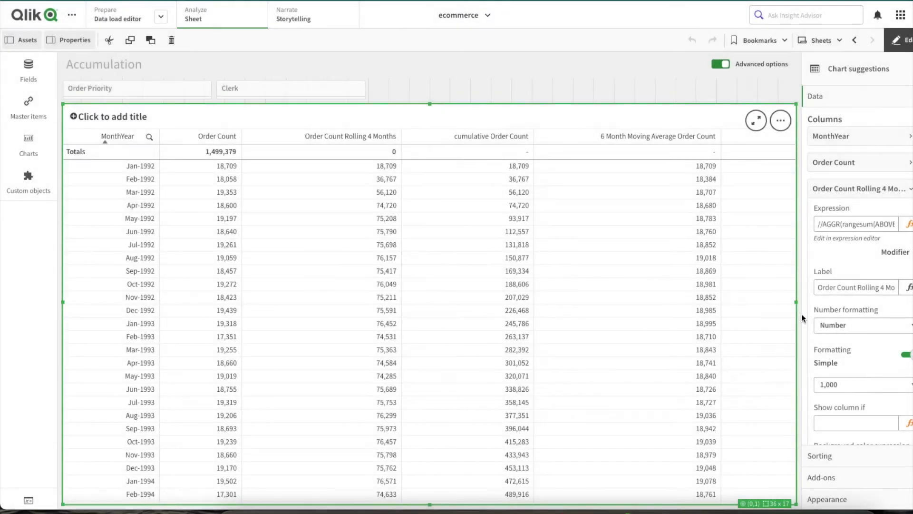
{"action": "left_click", "coordinate": [898, 40]}
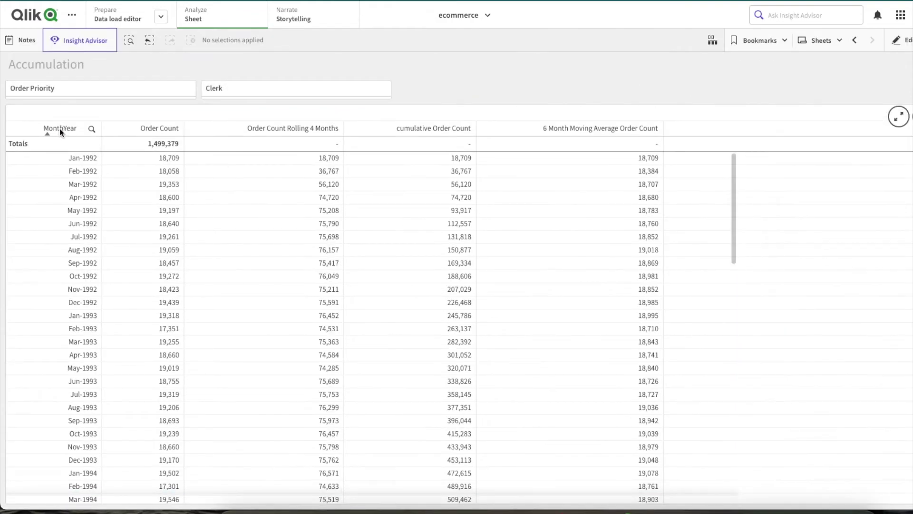
{"action": "left_click", "coordinate": [60, 129]}
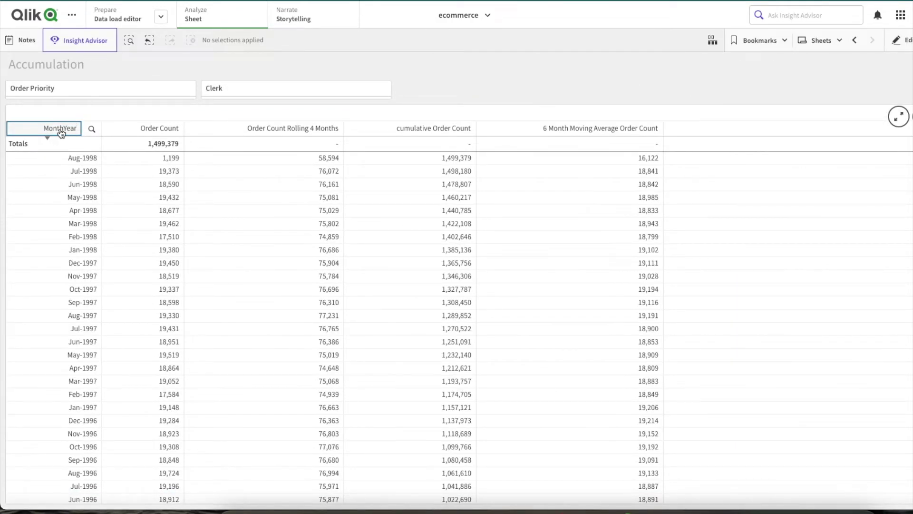
{"action": "left_click", "coordinate": [60, 130]}
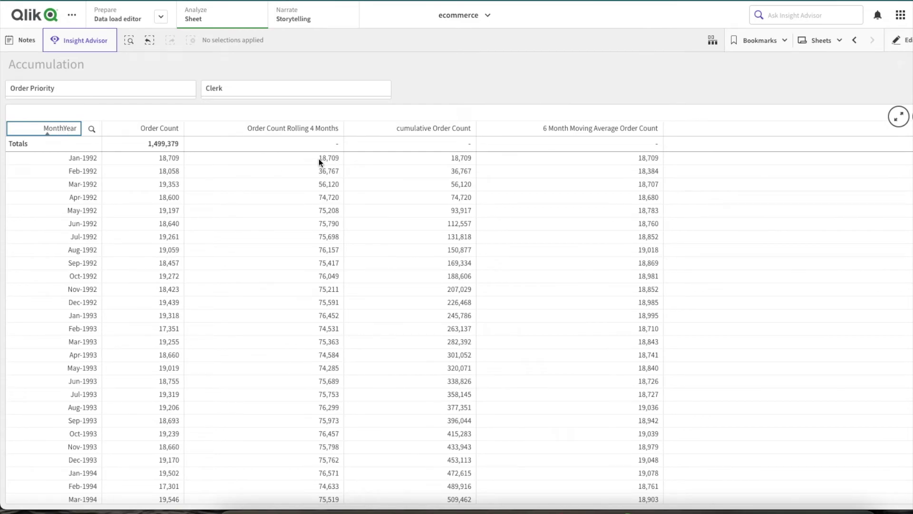
Filter the table to Jan-1992, then clear the MonthYear selection.
{"action": "left_click", "coordinate": [64, 158]}
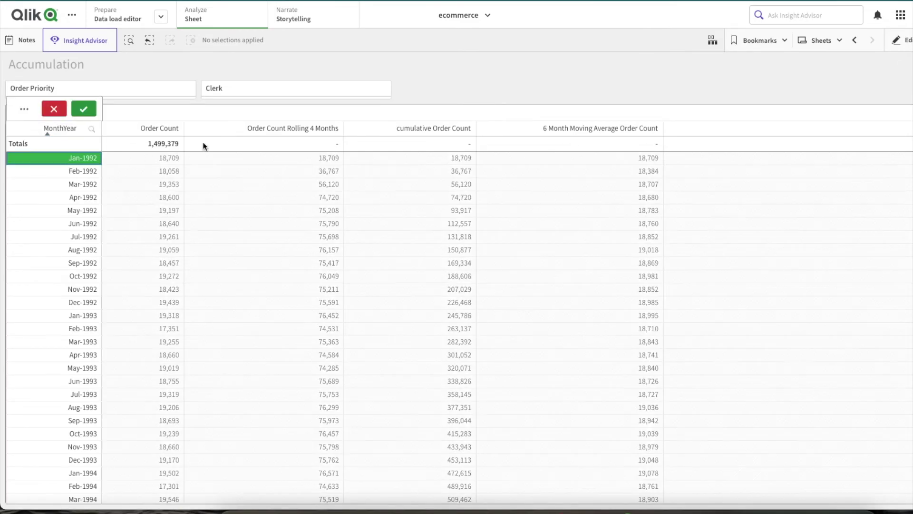
{"action": "left_click", "coordinate": [488, 72]}
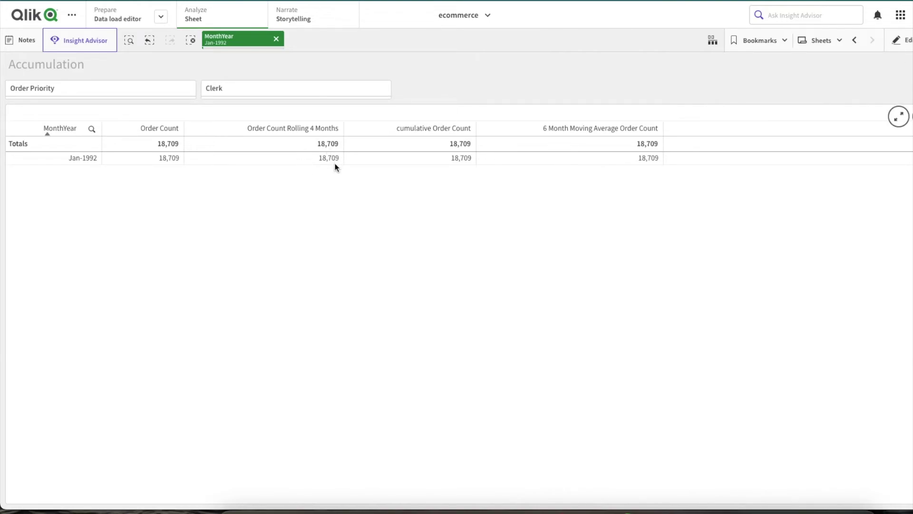
{"action": "left_click", "coordinate": [276, 38]}
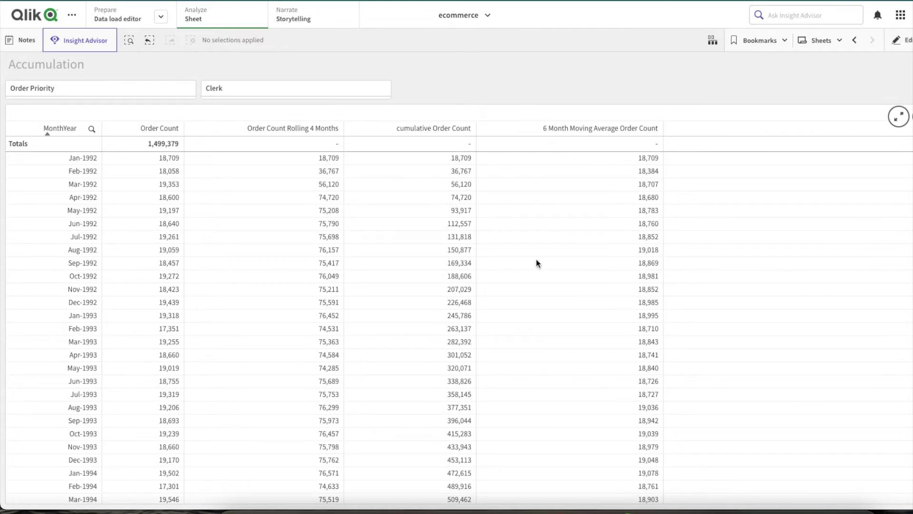
Return the sheet to edit mode and apply the pending visualization changes.
{"action": "left_click", "coordinate": [907, 41]}
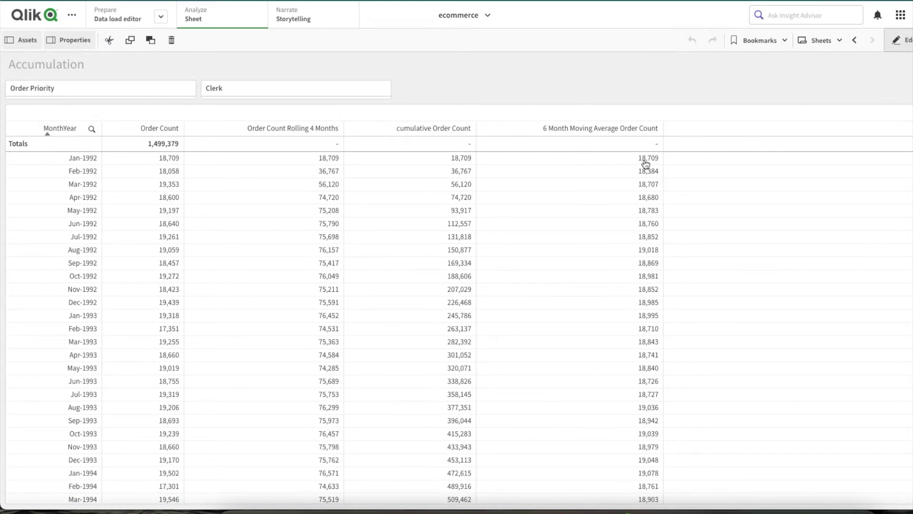
{"action": "left_click", "coordinate": [433, 322]}
{"action": "left_click", "coordinate": [854, 307]}
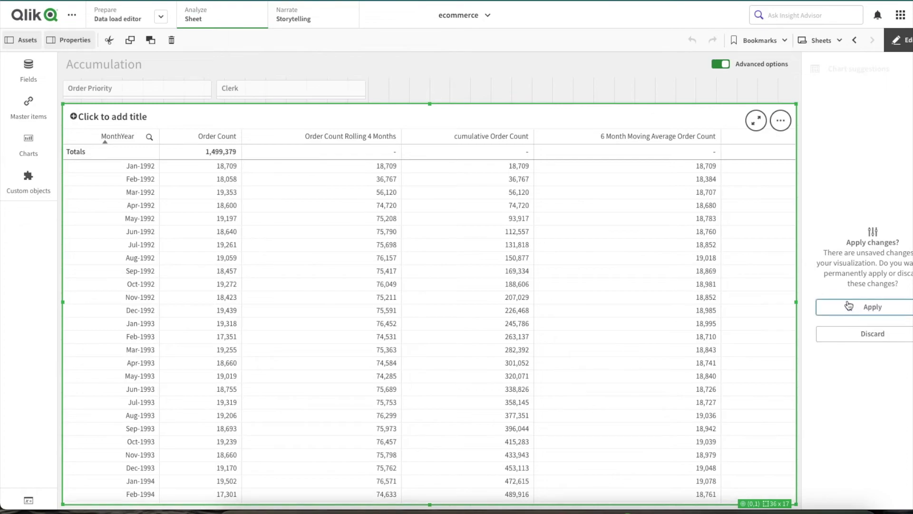
Open the cumulative Order Count expression, highlight ROWNo() as the rows-to-sum count, and close it.
{"action": "left_click", "coordinate": [867, 192]}
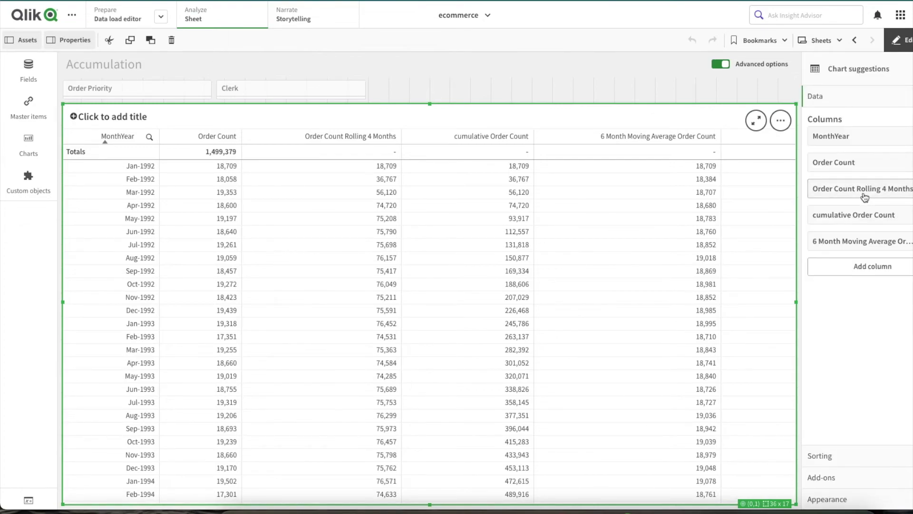
{"action": "left_click", "coordinate": [859, 212]}
{"action": "left_click", "coordinate": [907, 251]}
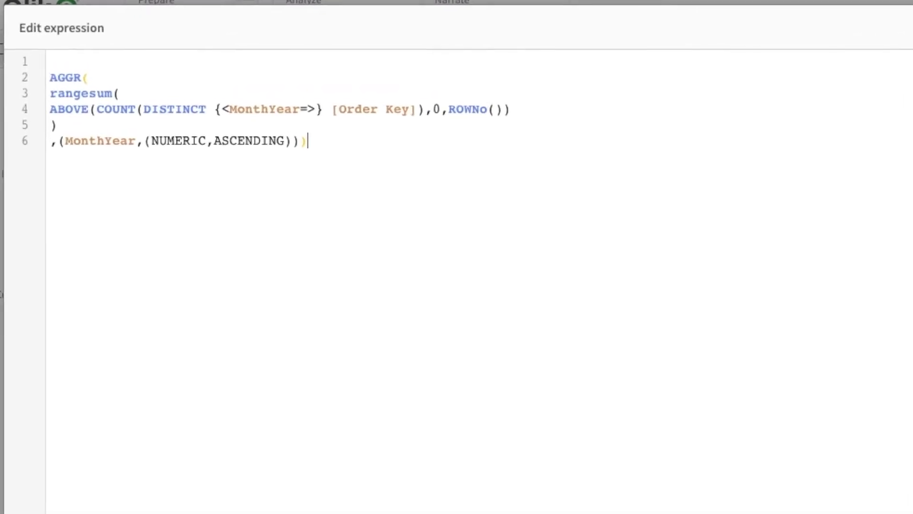
{"action": "left_click_drag", "start_coordinate": [547, 126], "coordinate": [618, 124]}
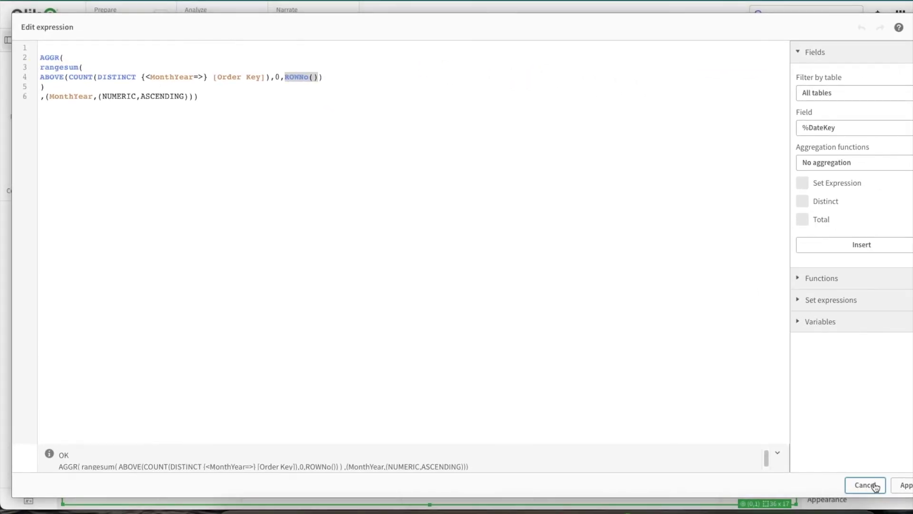
{"action": "left_click", "coordinate": [875, 485]}
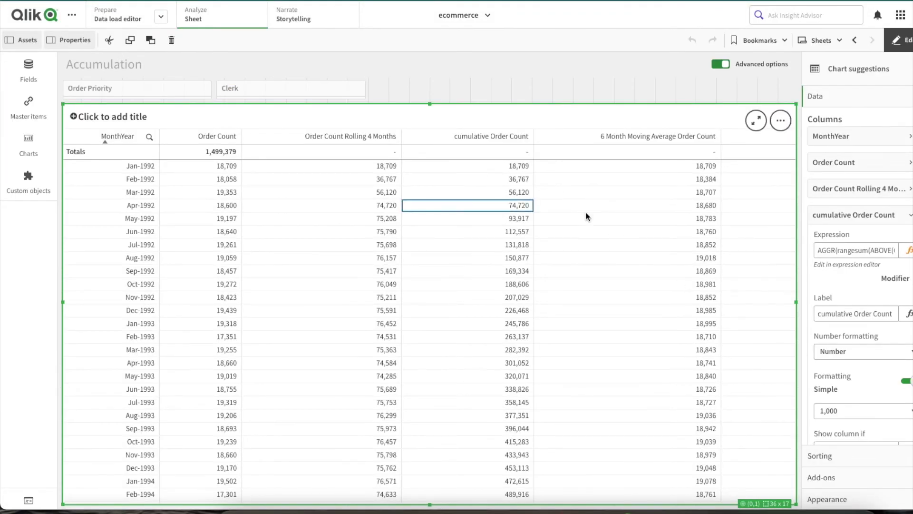
Open the 6 Month Moving Average expression and select its full text.
{"action": "left_click", "coordinate": [842, 236]}
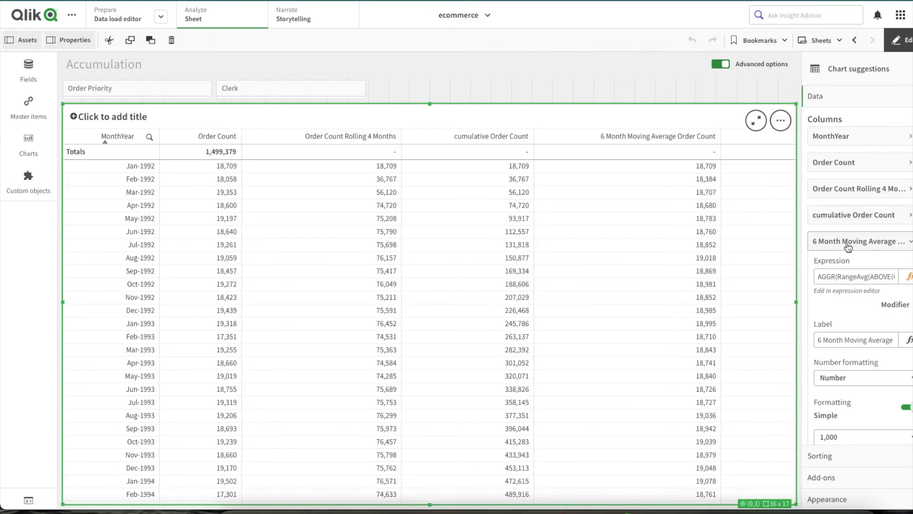
{"action": "left_click", "coordinate": [905, 278]}
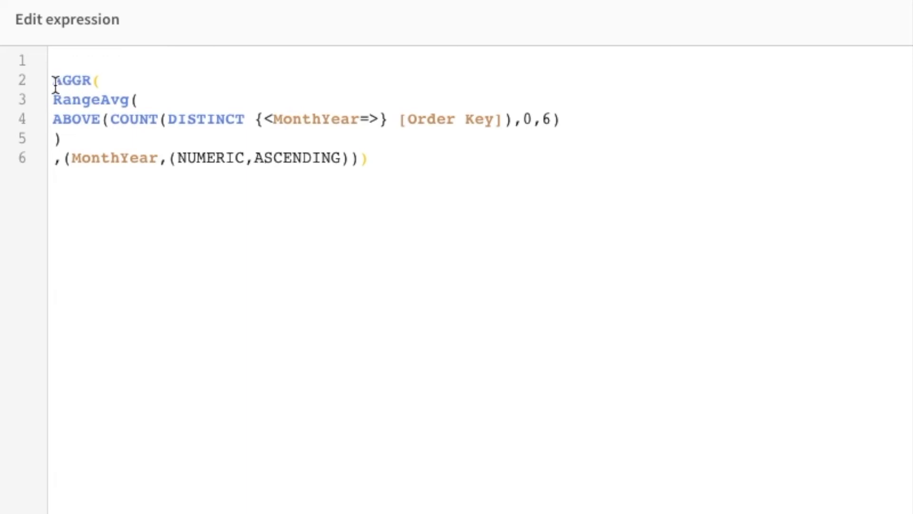
{"action": "left_click_drag", "start_coordinate": [53, 79], "coordinate": [369, 165]}
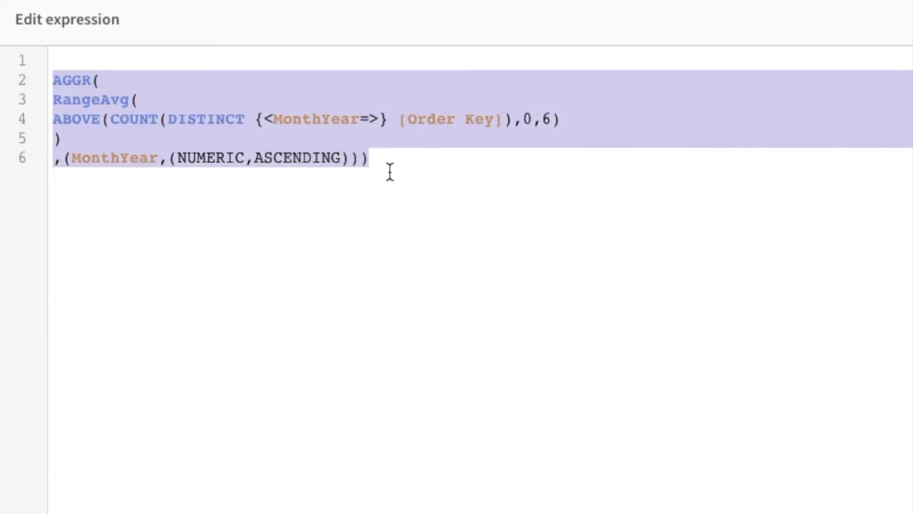
{"action": "left_click", "coordinate": [389, 171]}
{"action": "left_click_drag", "start_coordinate": [428, 159], "coordinate": [53, 77]}
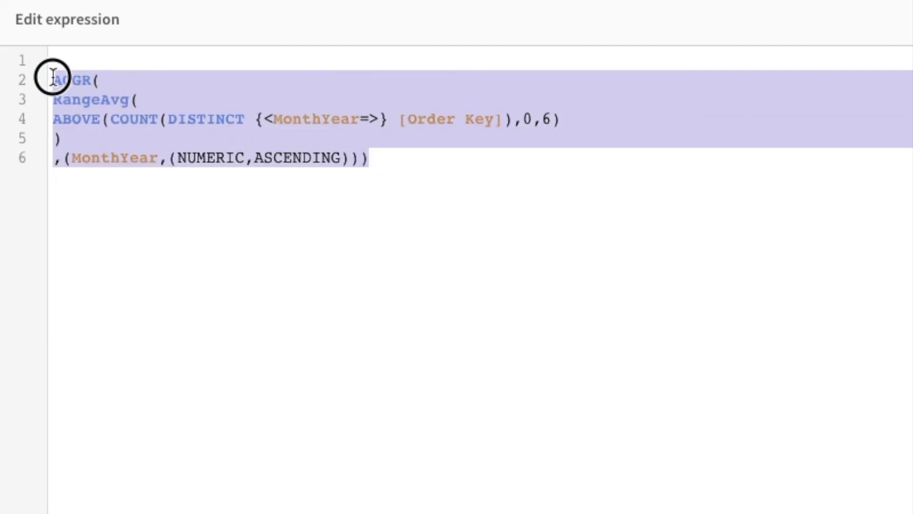
Highlight the 6-month window size in Above and the RangeAvg averaging function.
{"action": "left_click", "coordinate": [546, 119]}
{"action": "double_click", "coordinate": [546, 118]}
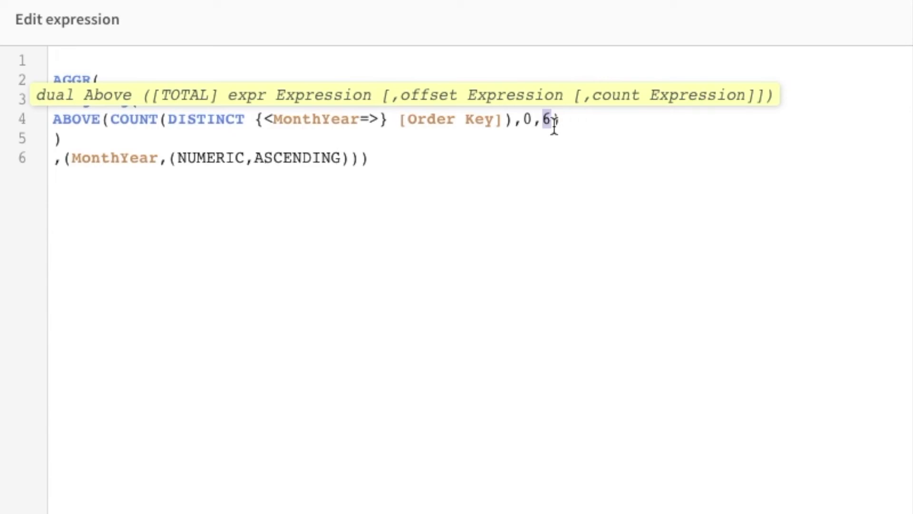
{"action": "left_click", "coordinate": [517, 157]}
{"action": "double_click", "coordinate": [102, 101]}
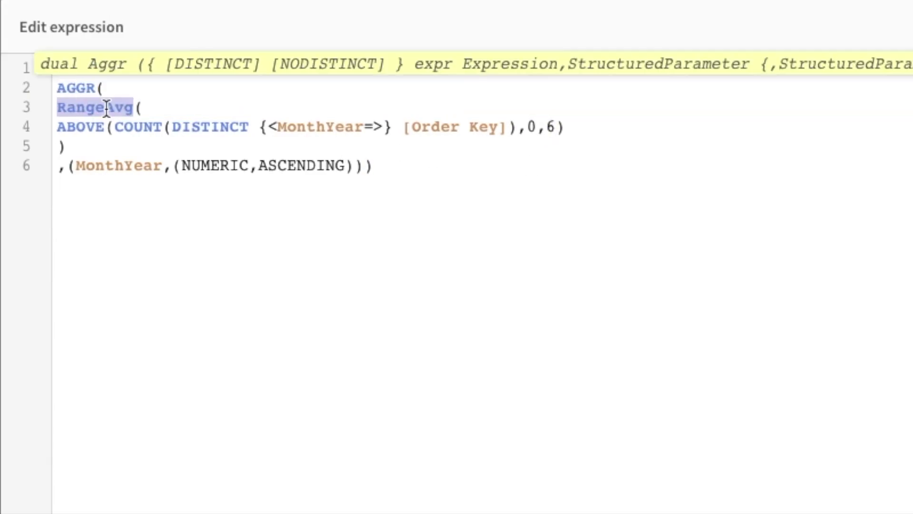